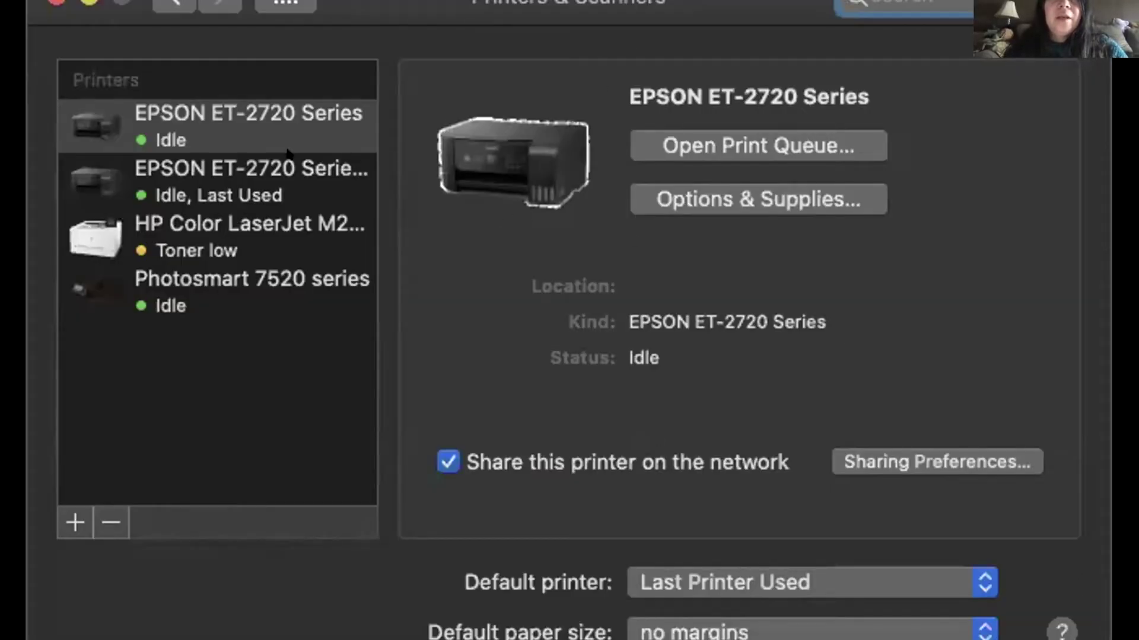
Review the first EPSON ET-2720 Series printer's options and ink levels, then launch its Epson printer utility
click(270, 128)
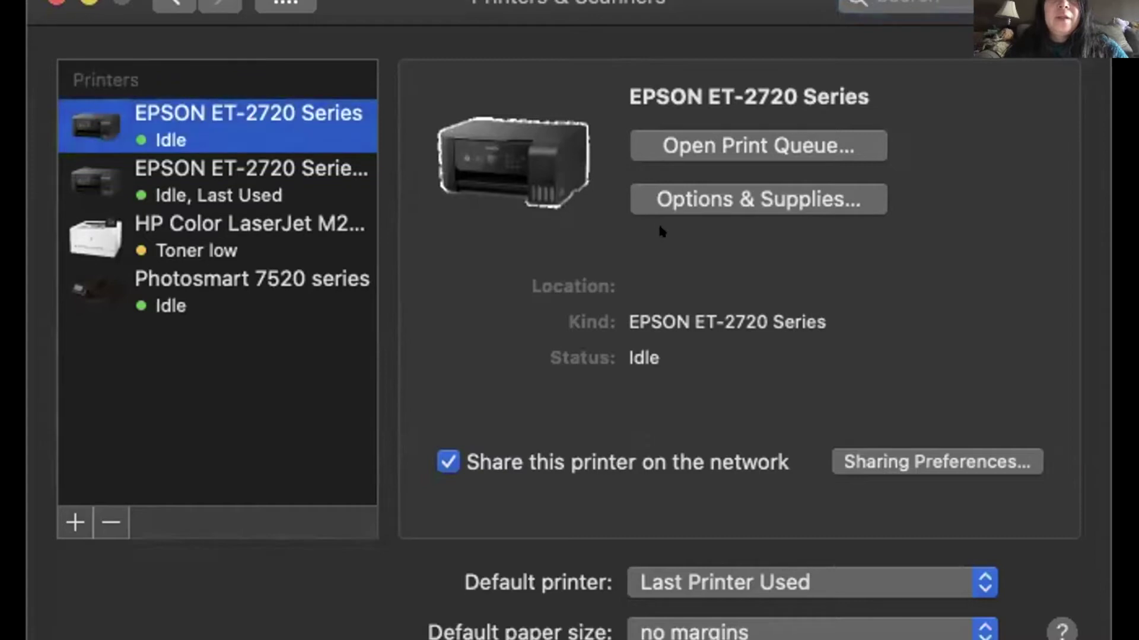
click(706, 184)
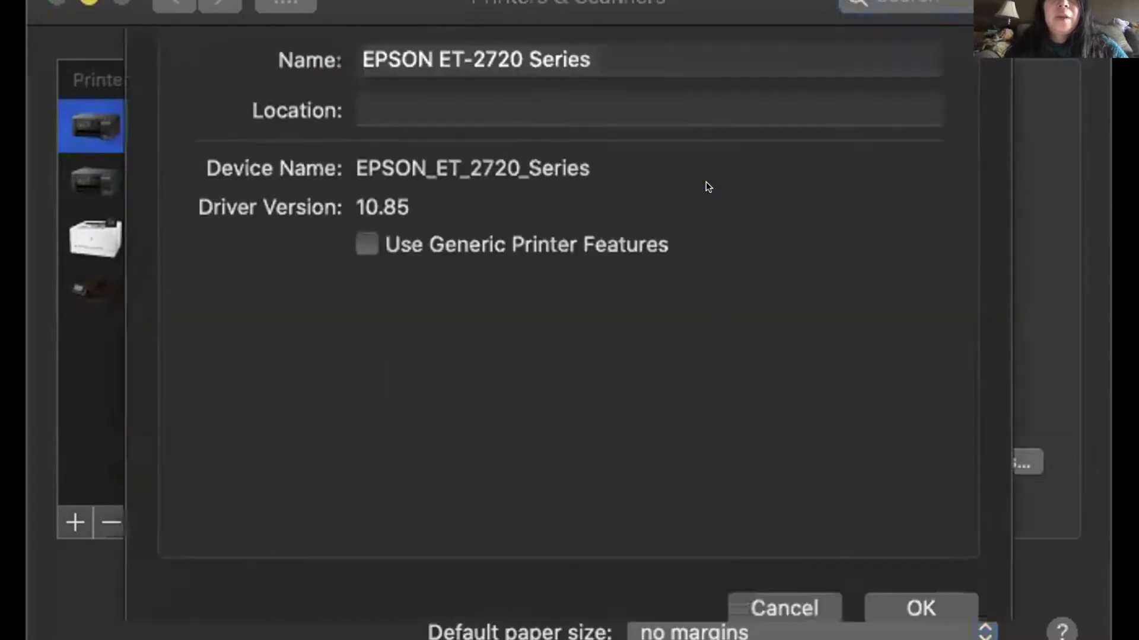
click(498, 54)
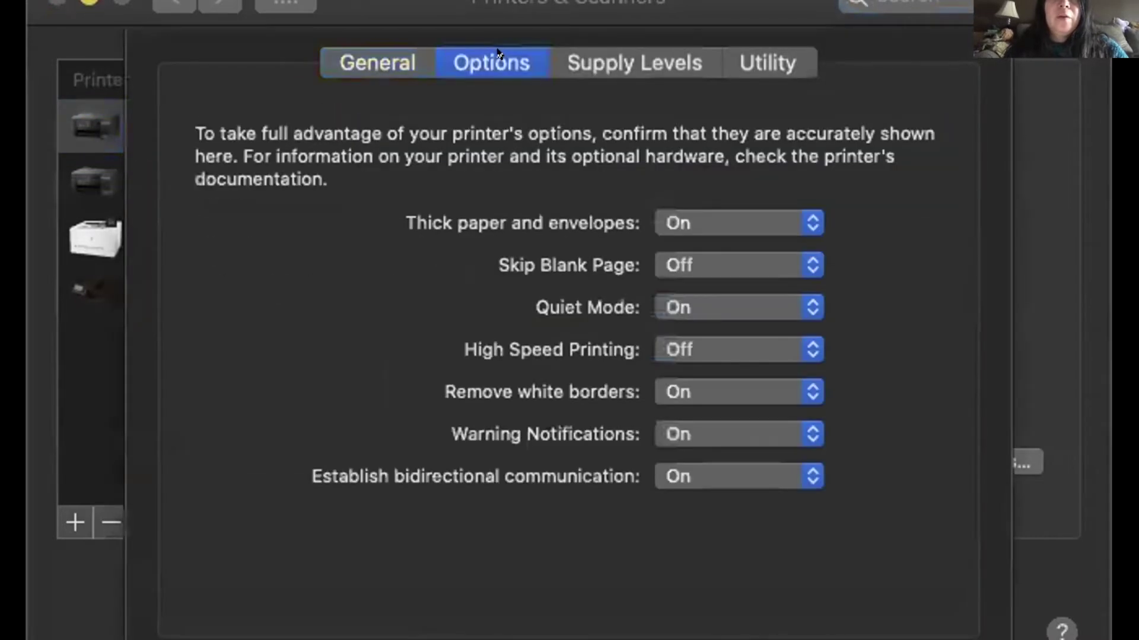
click(601, 70)
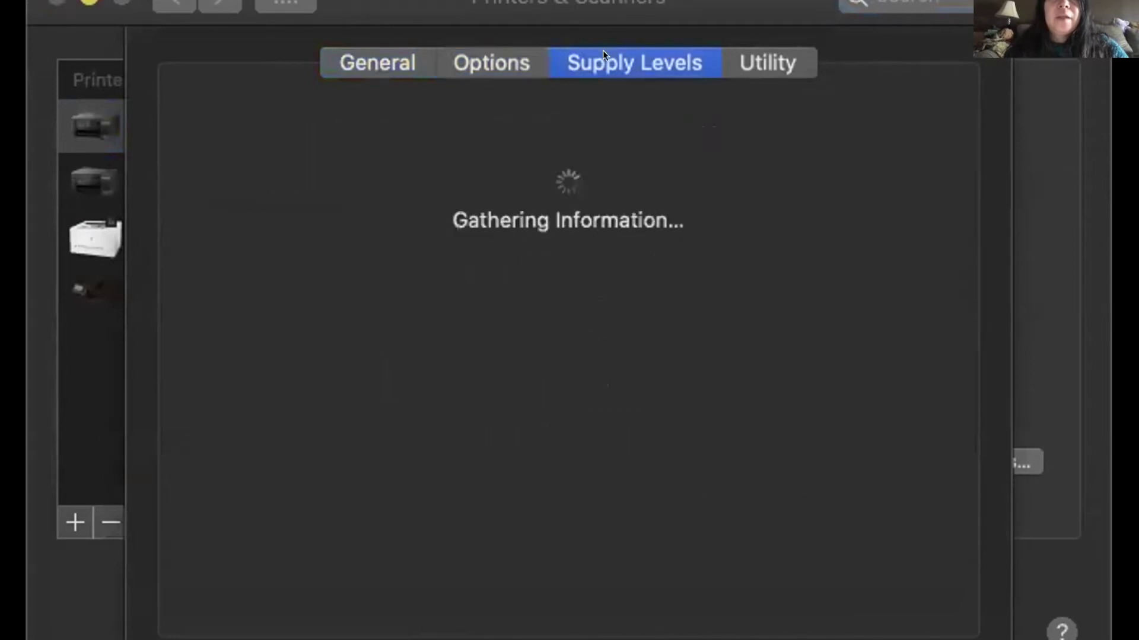
click(765, 58)
click(605, 127)
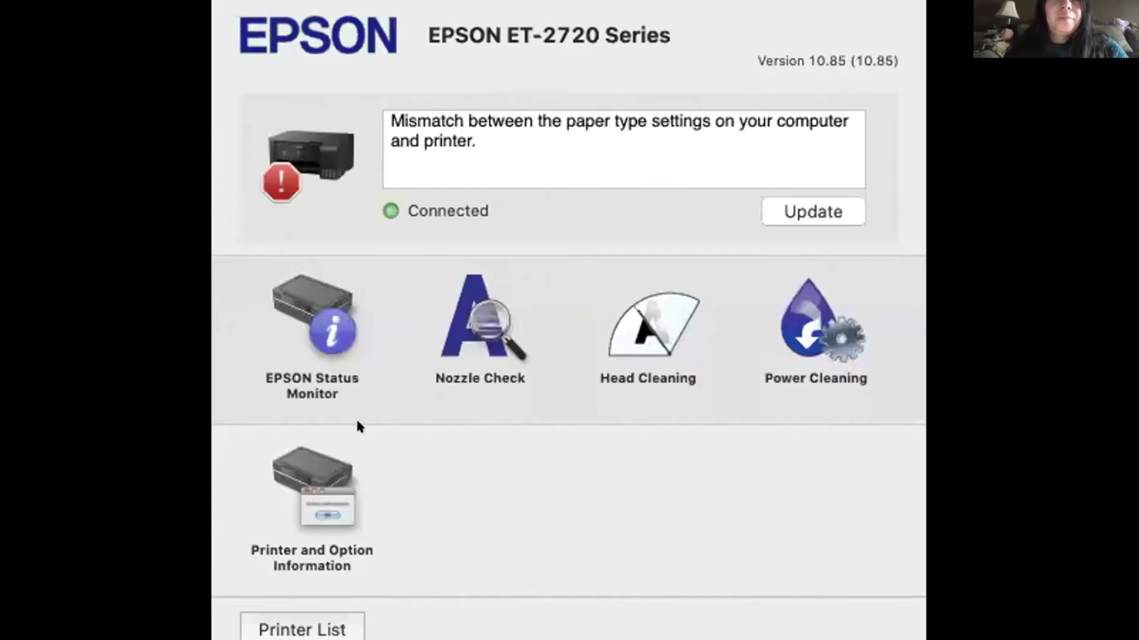
Open the EPSON Status Monitor, dismiss the paper-type mismatch notice, and check the ET-2720 ink levels
click(328, 316)
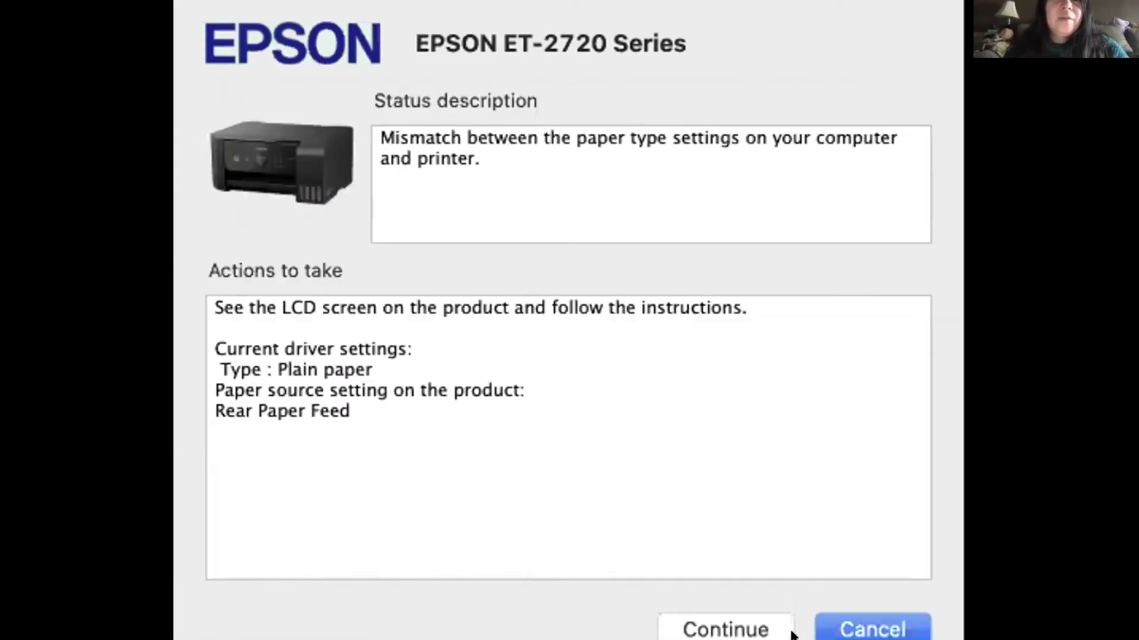
click(735, 629)
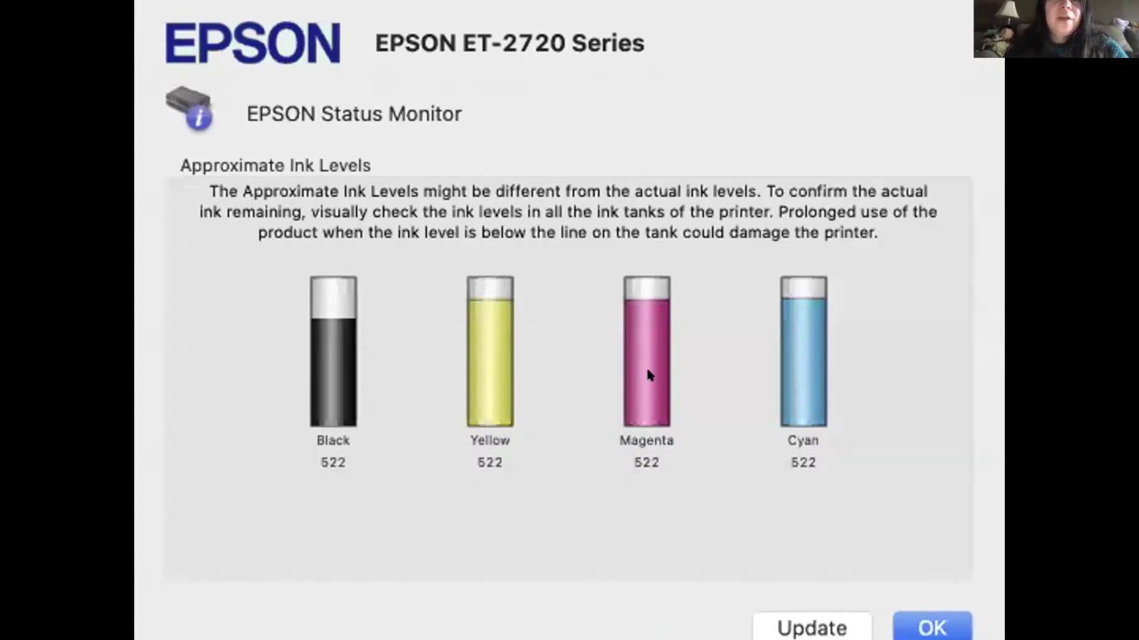
click(902, 613)
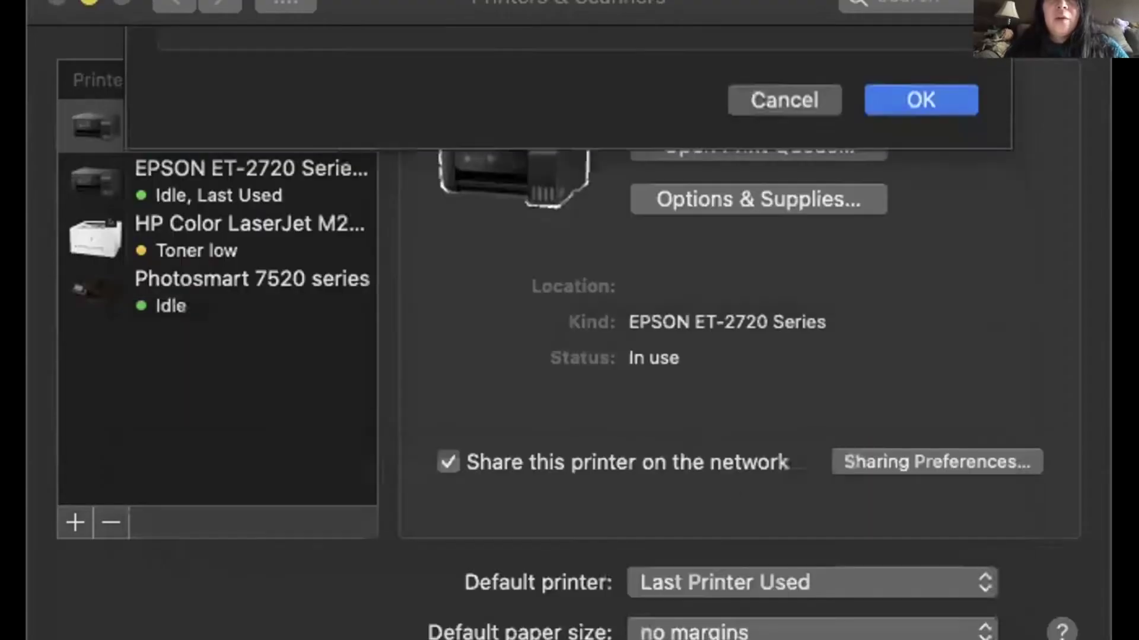
Check EPSON ET-2720 Series 2's options, ink supply levels and utility tab, then launch its printer utility
click(294, 179)
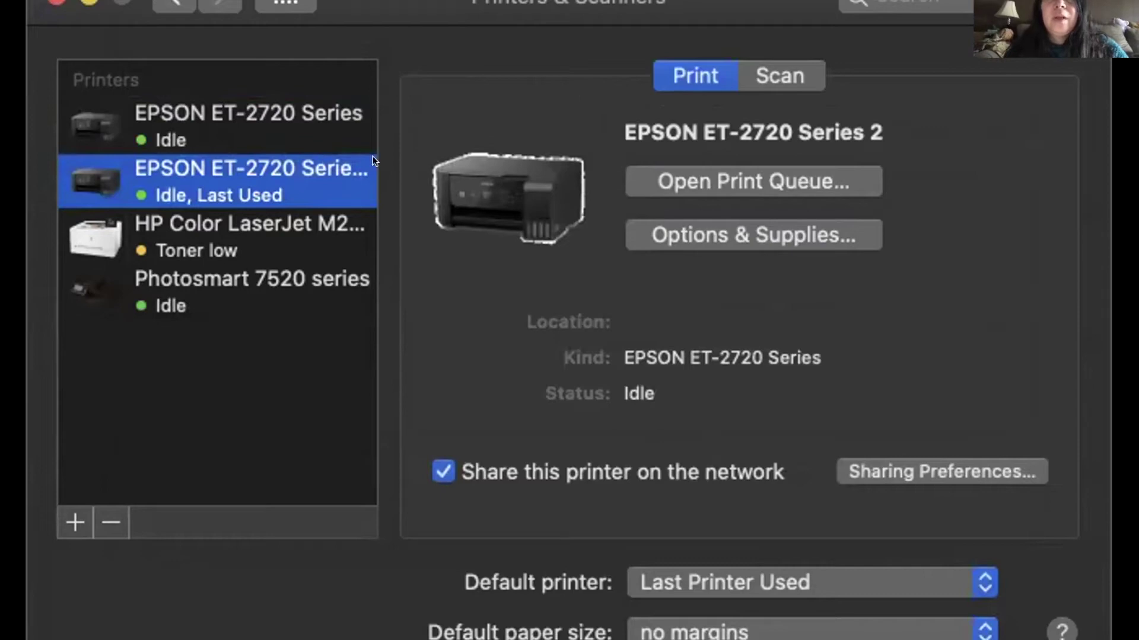
click(810, 232)
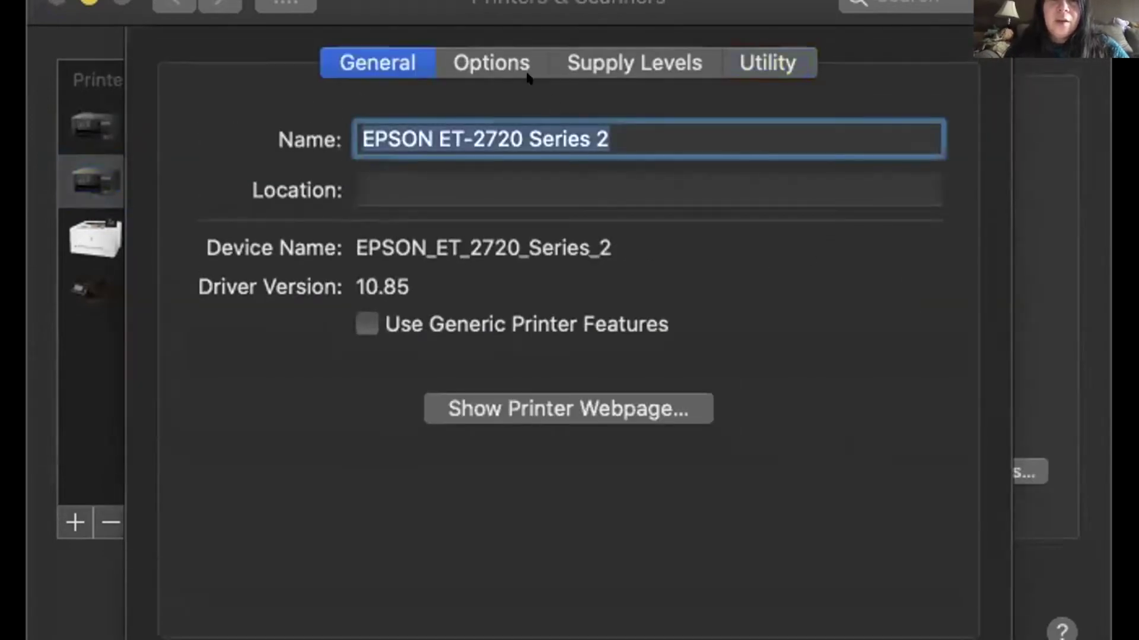
click(504, 59)
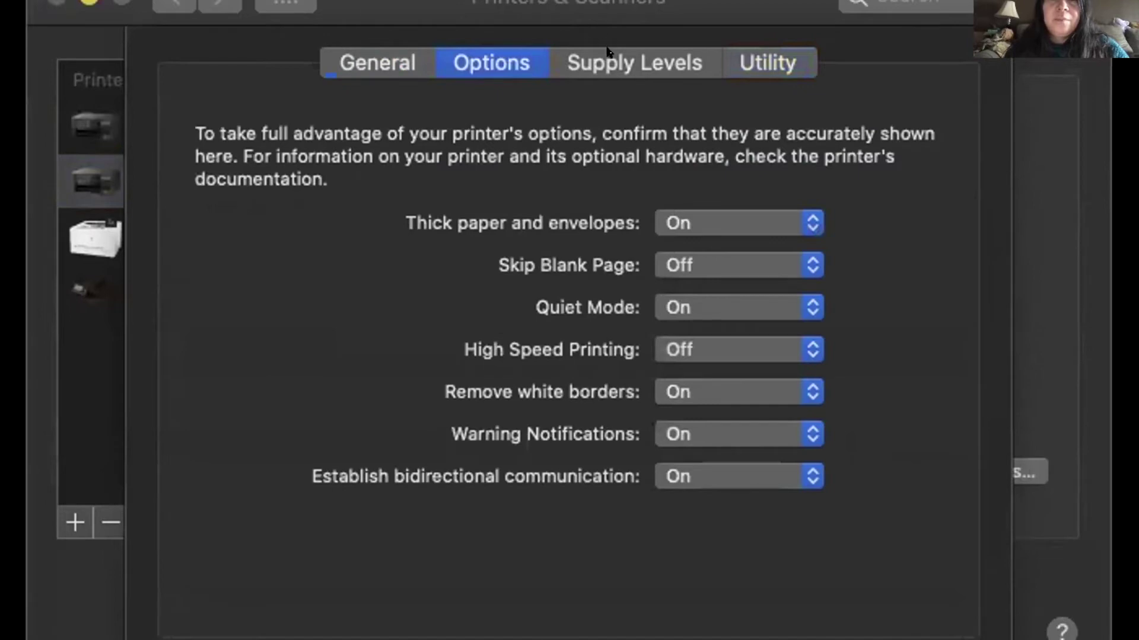
click(628, 59)
click(757, 52)
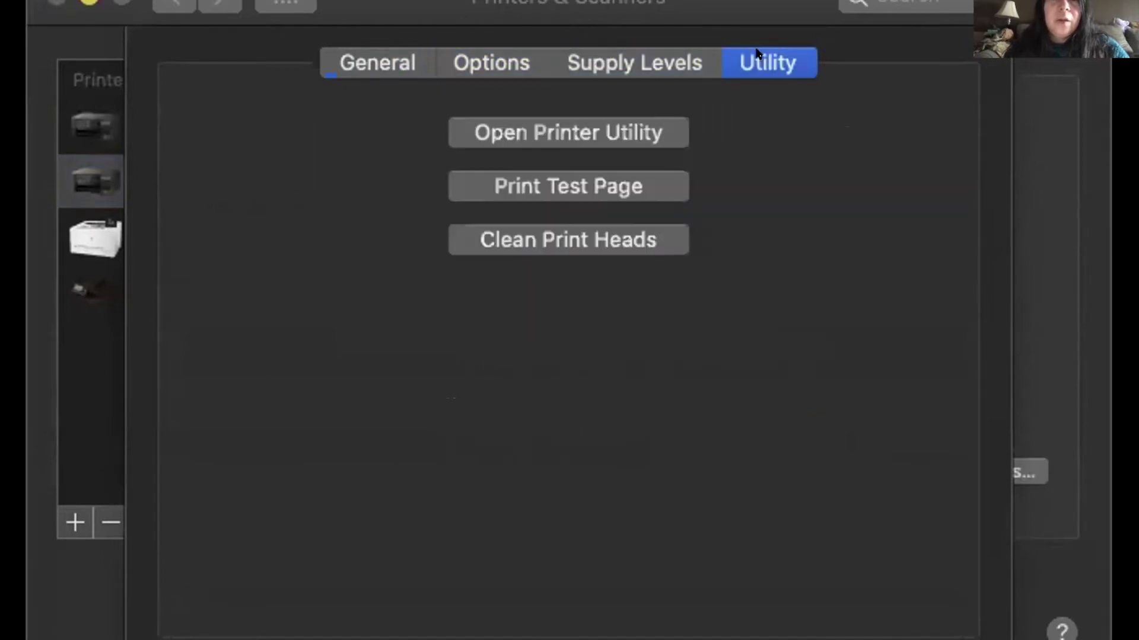
click(582, 131)
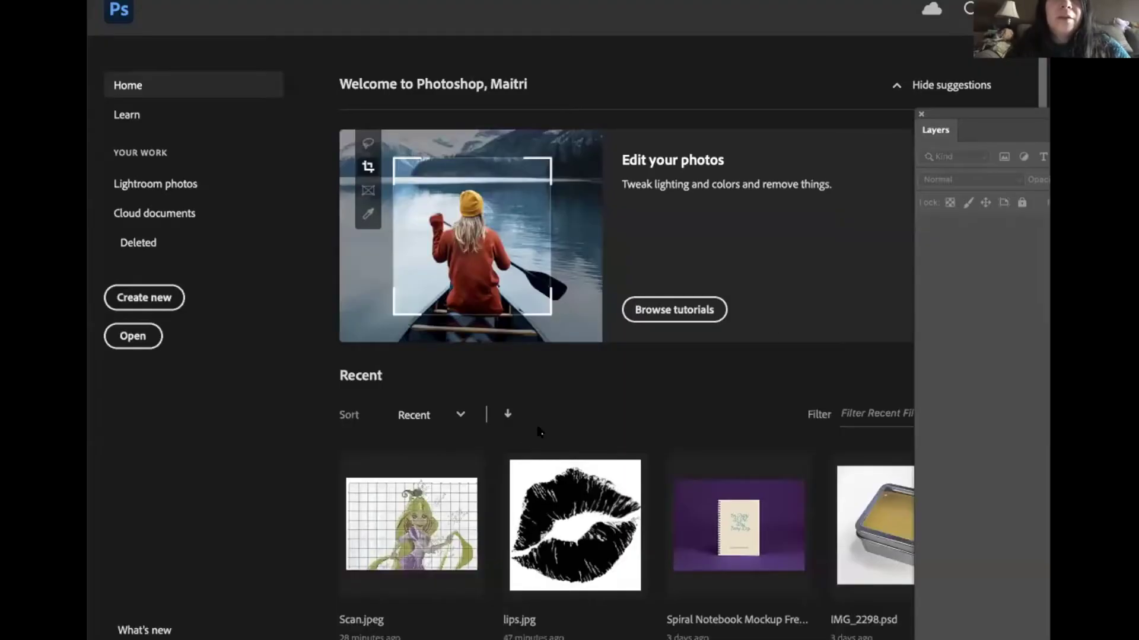
Open Scan.jpeg from Photoshop's recent files and bring up Print Settings with Cmd+P
click(442, 485)
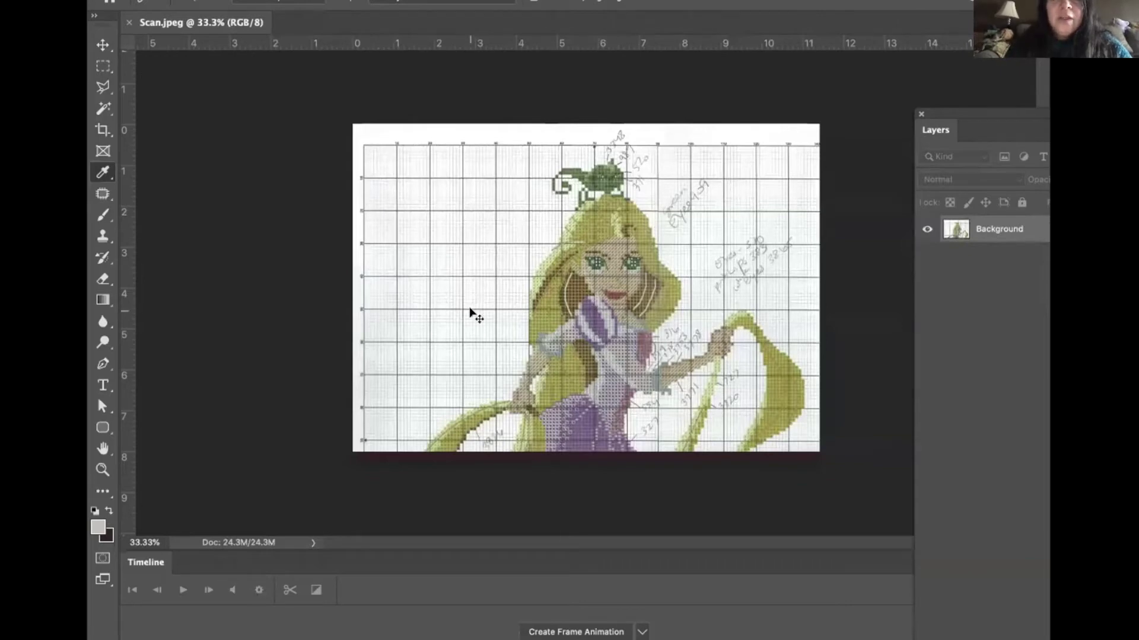
key(super+p)
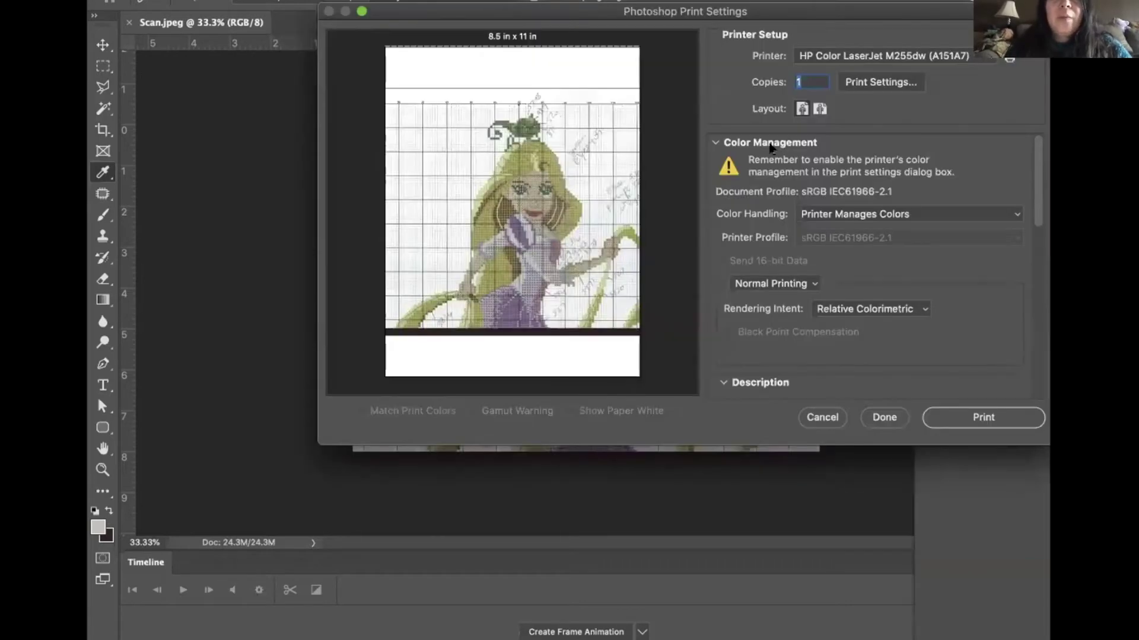
Target the EPSON ET-2720 Series printer and view its driver Print Settings pane with media types
click(908, 61)
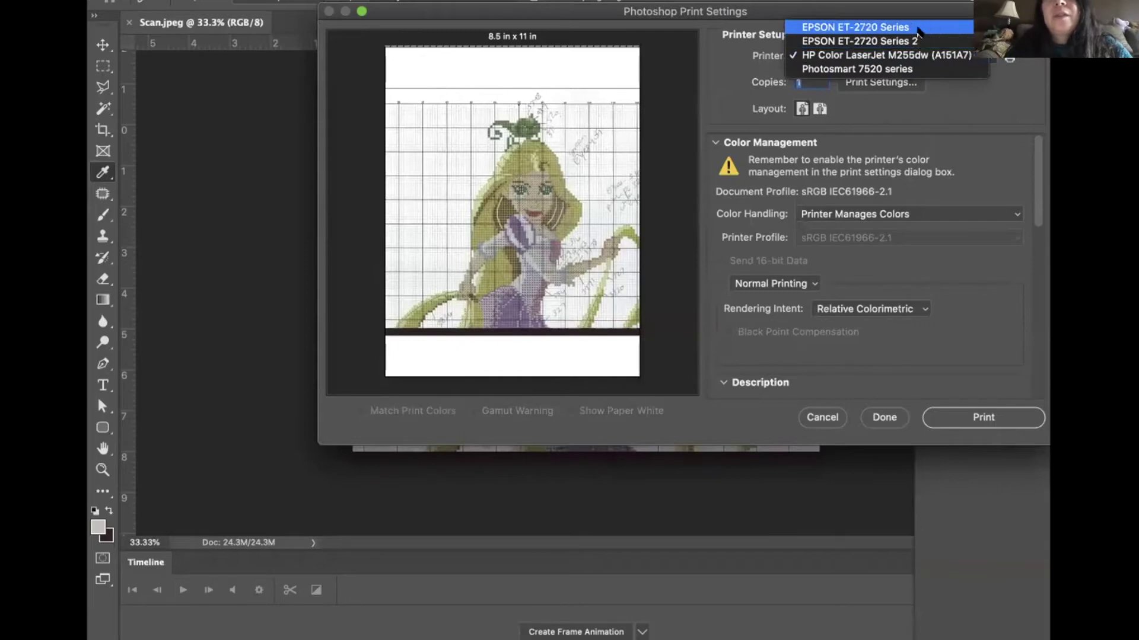
click(918, 28)
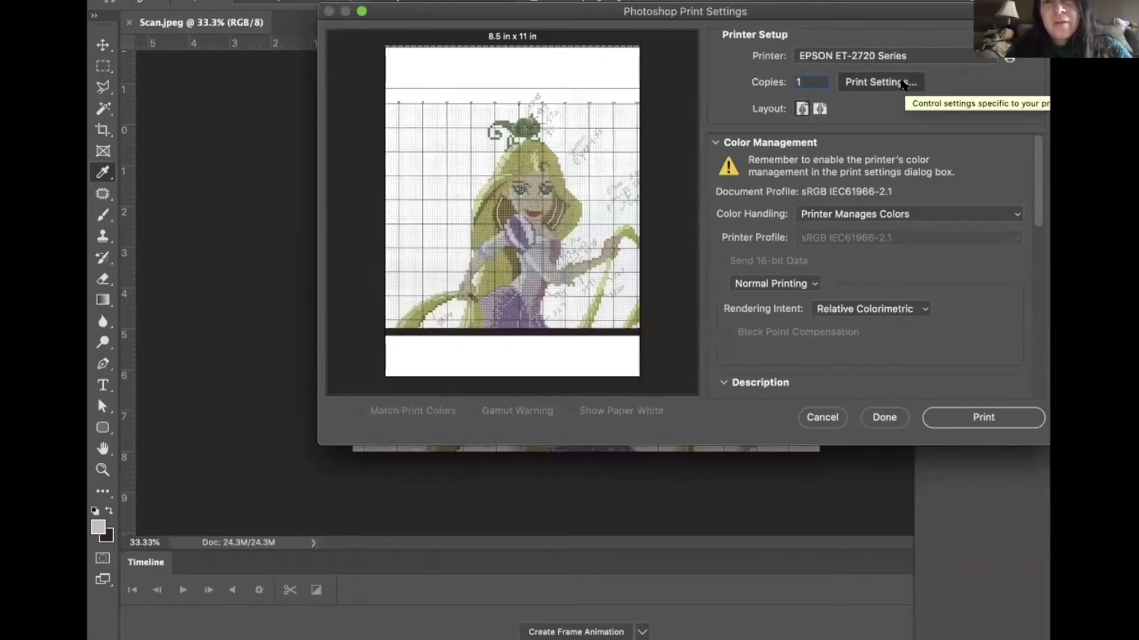
click(902, 84)
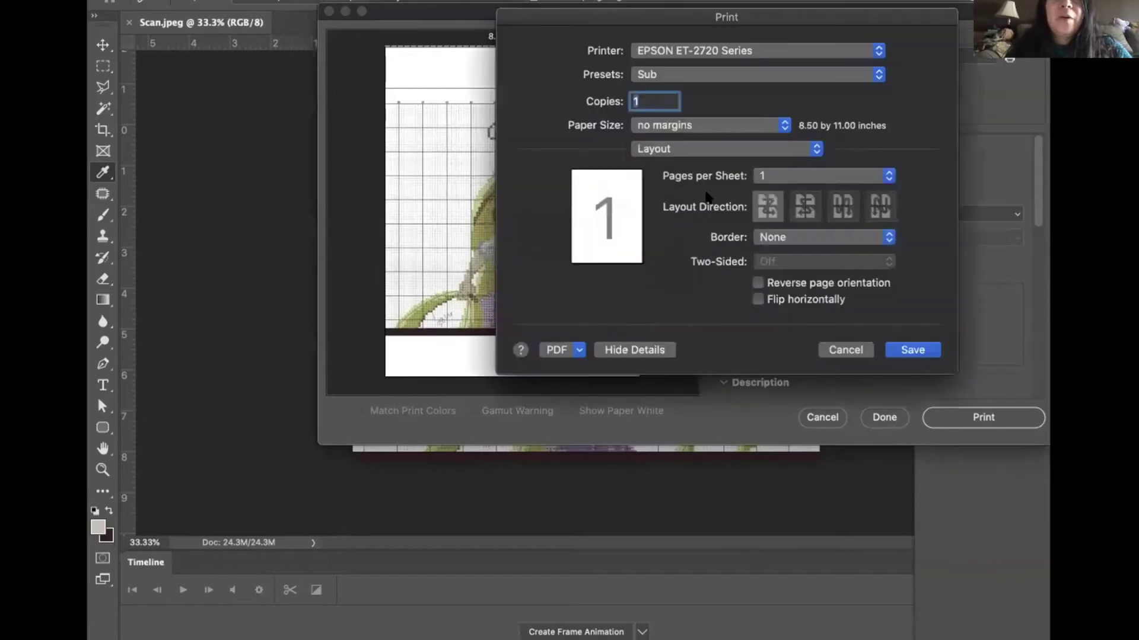
click(712, 148)
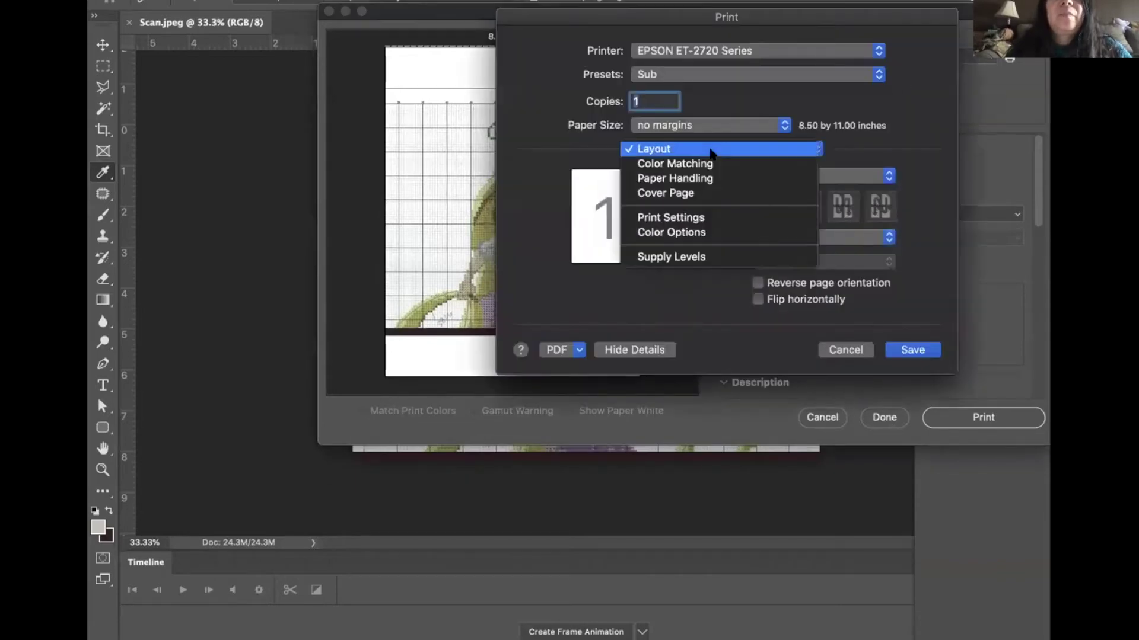
click(709, 219)
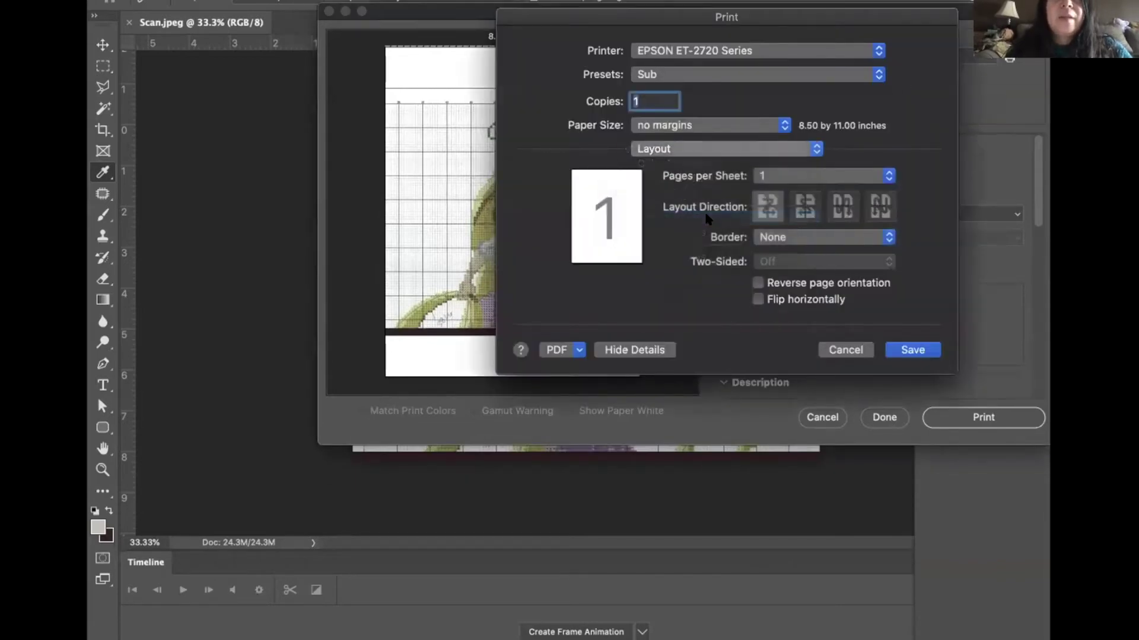
click(701, 189)
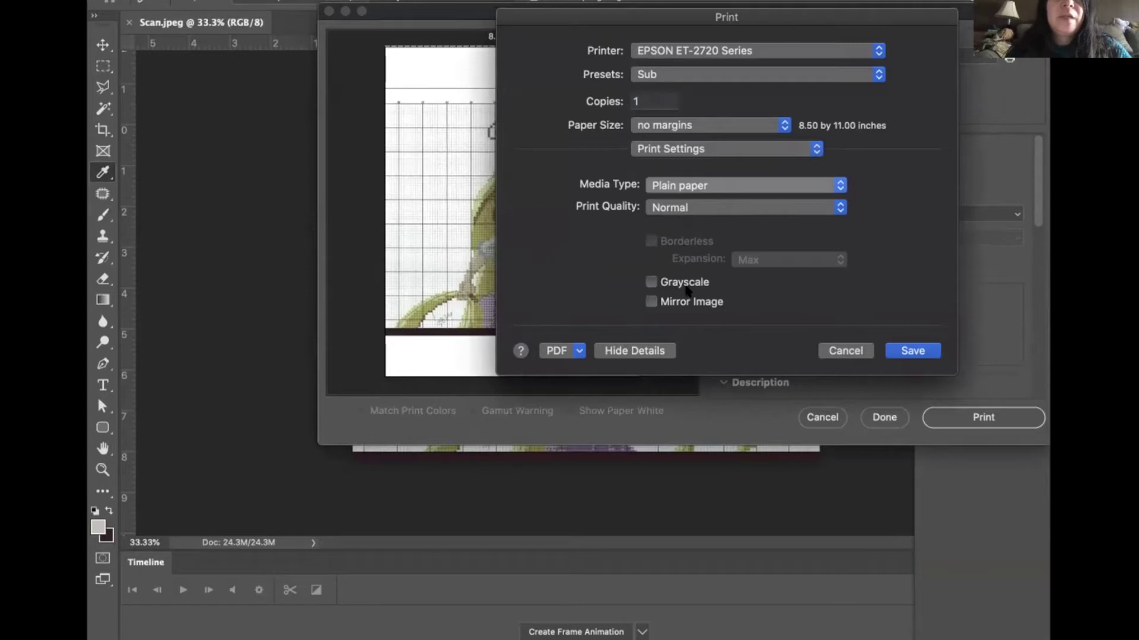
click(740, 149)
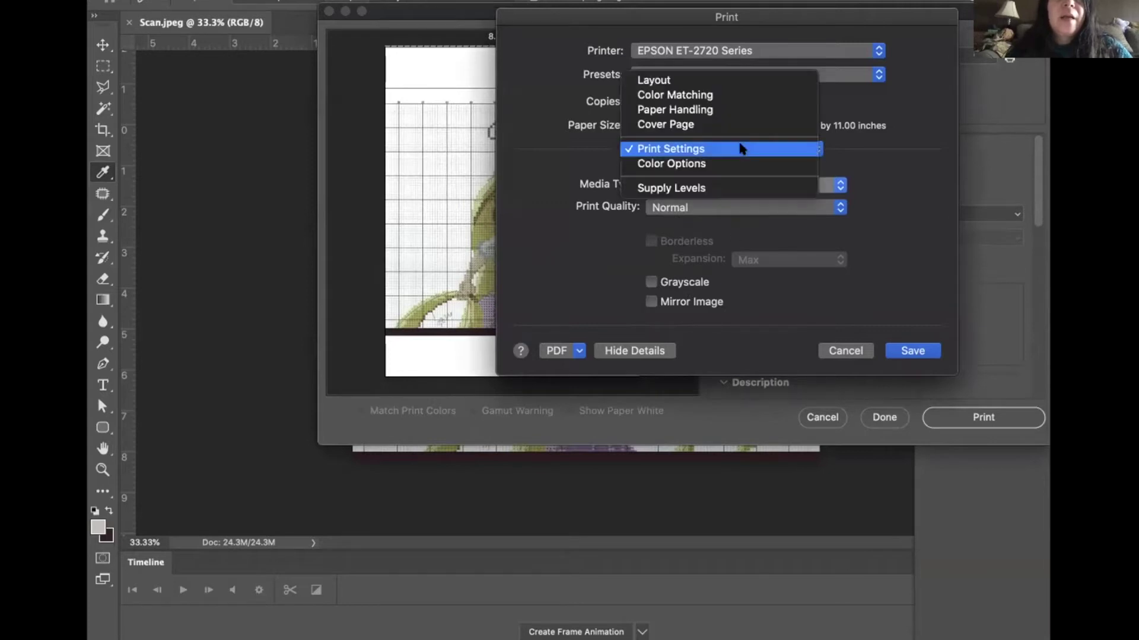
In Color Options, return the mode to EPSON Vivid and set colour adjustment to PhotoEnhance
click(740, 164)
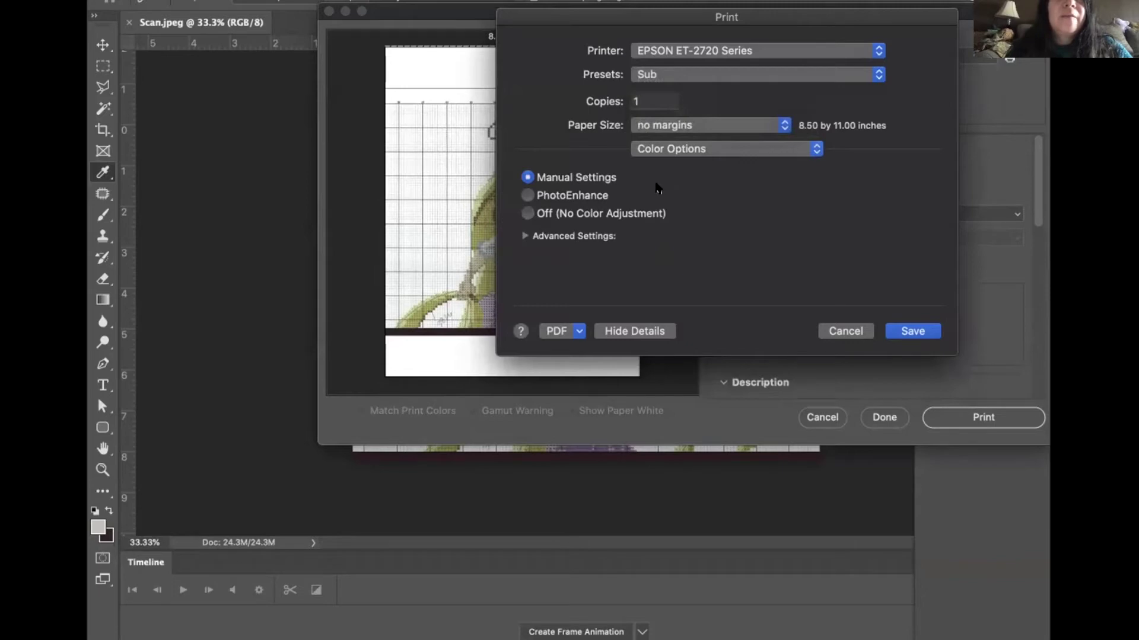
click(525, 237)
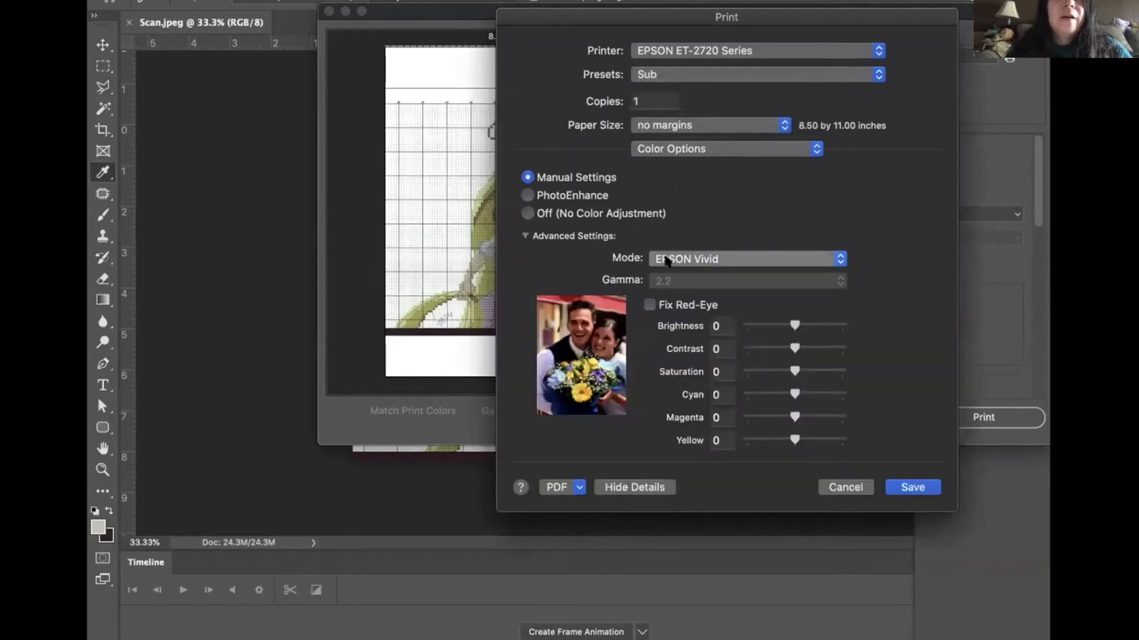
click(670, 259)
click(677, 259)
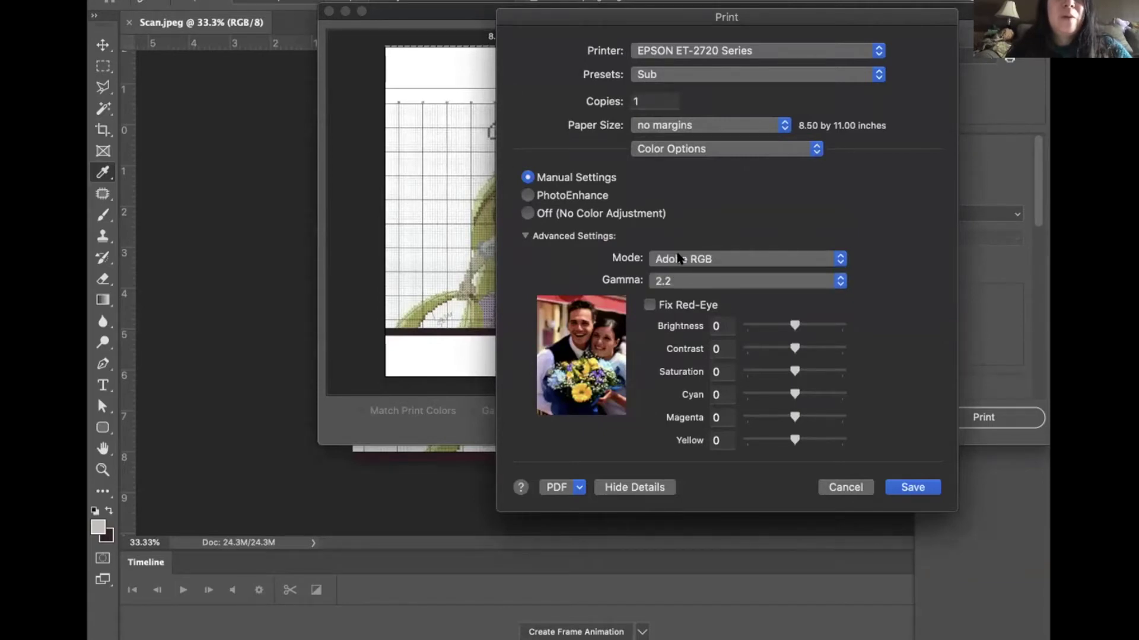
drag(682, 258, 682, 244)
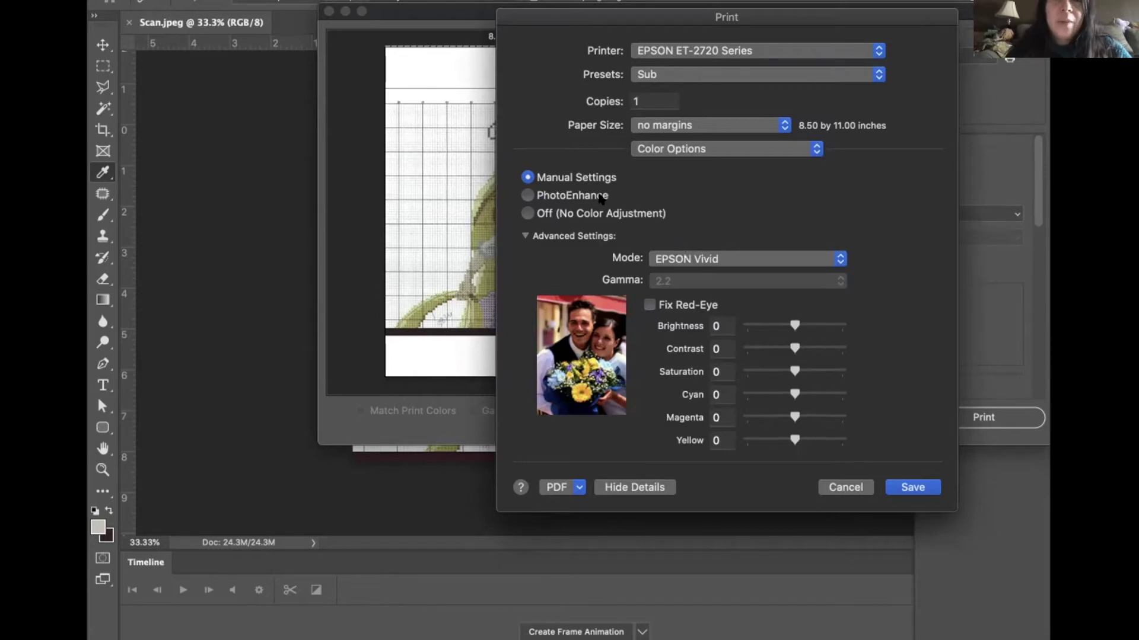
click(601, 197)
click(586, 213)
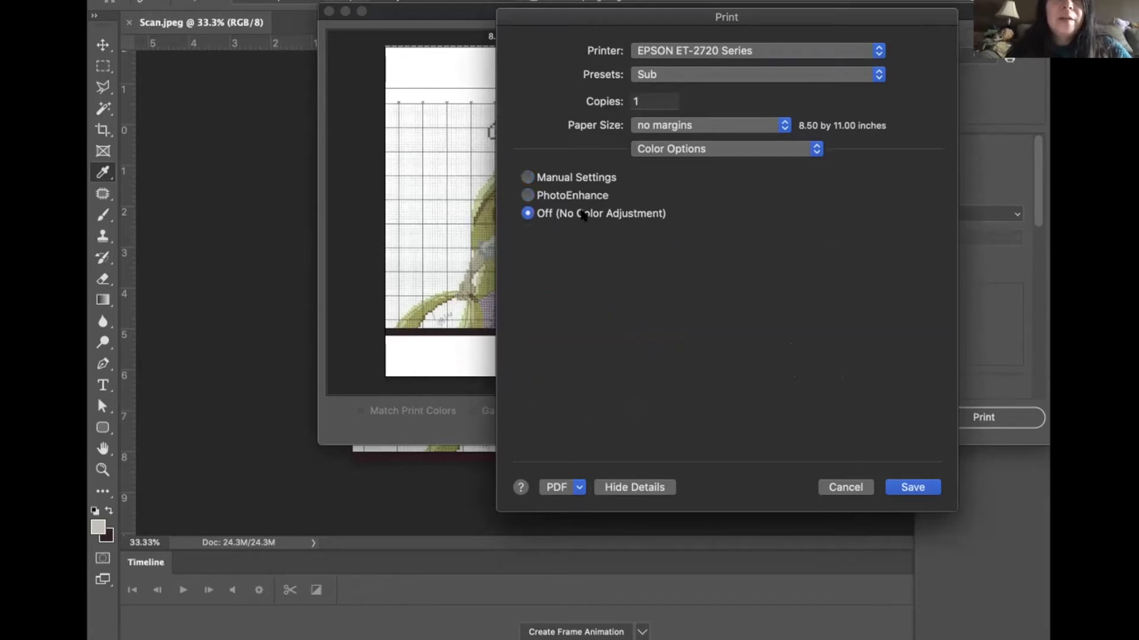
click(584, 179)
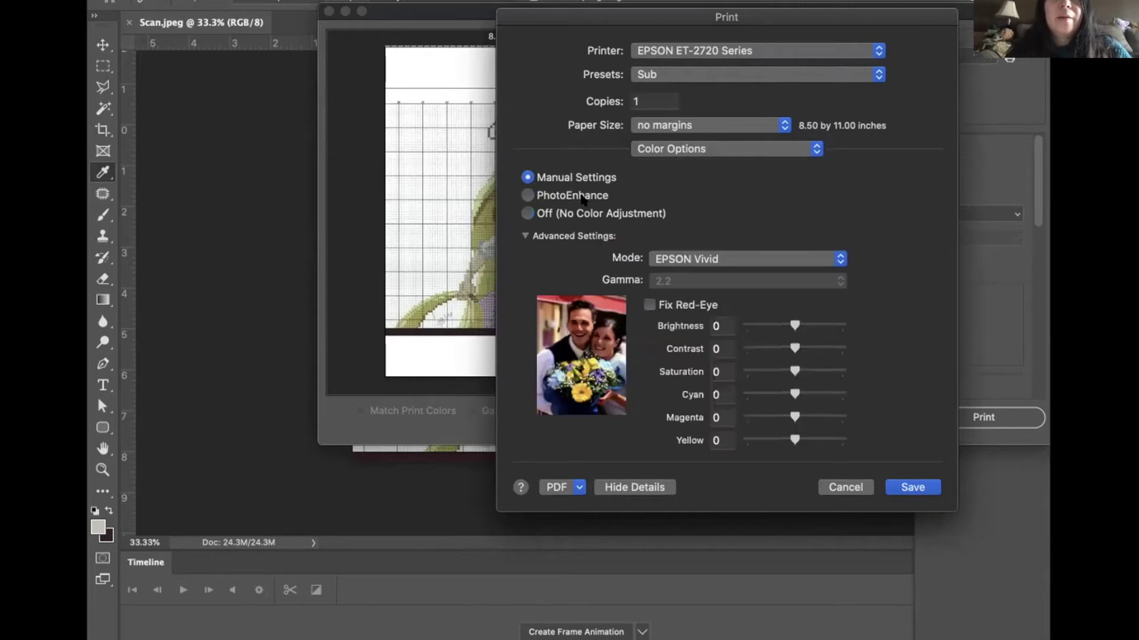
click(583, 201)
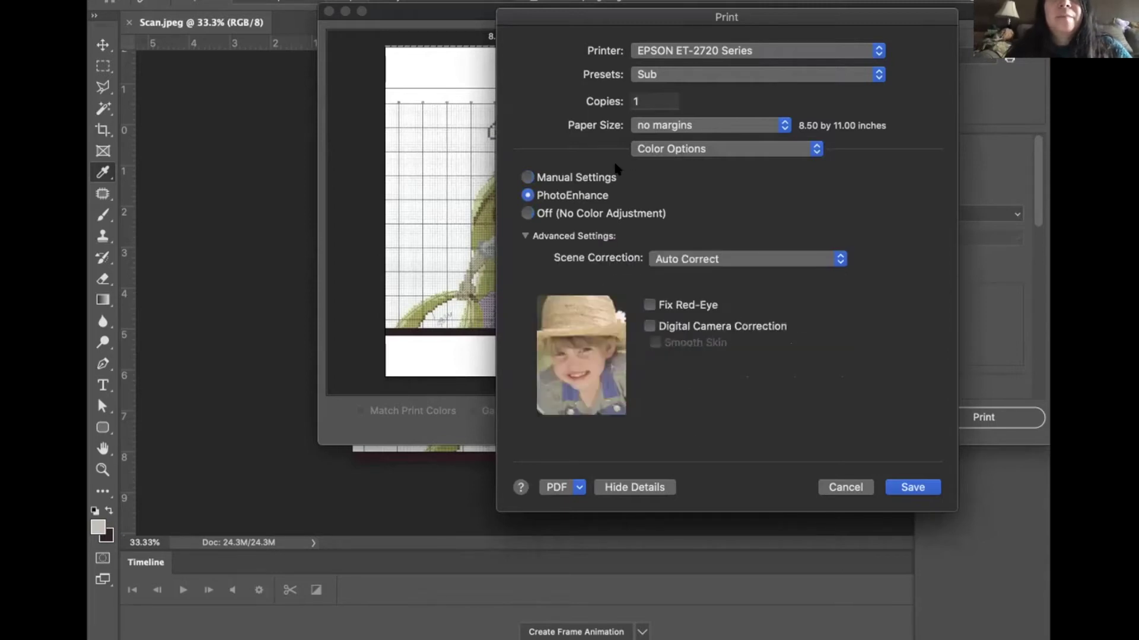
Keep the no-margins paper size and bring up the print option pane list again
click(707, 151)
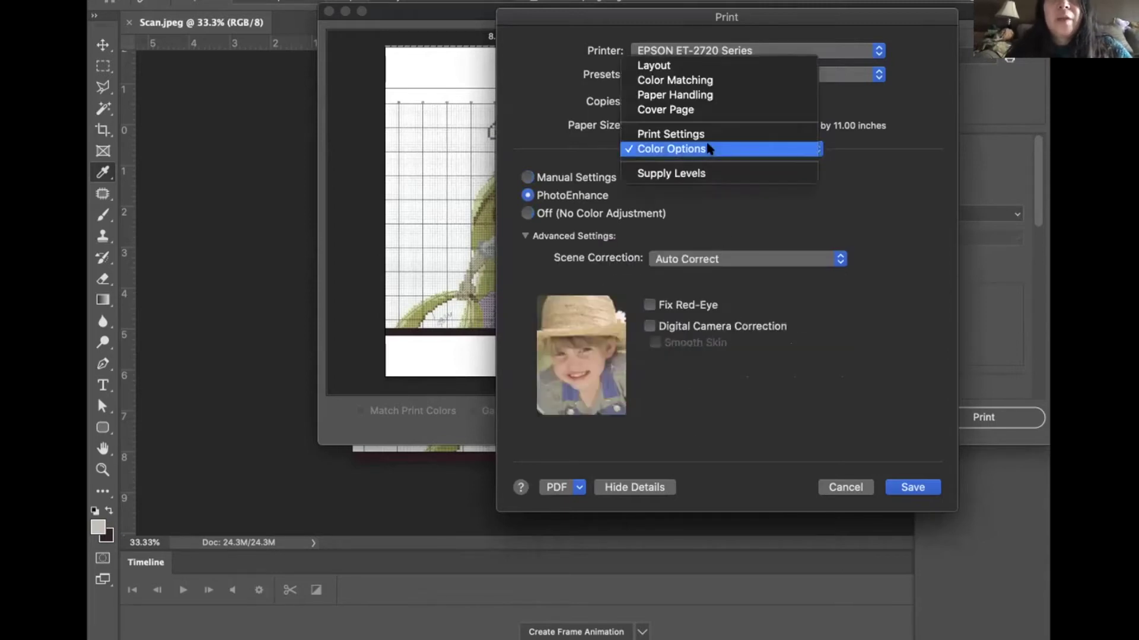
click(844, 191)
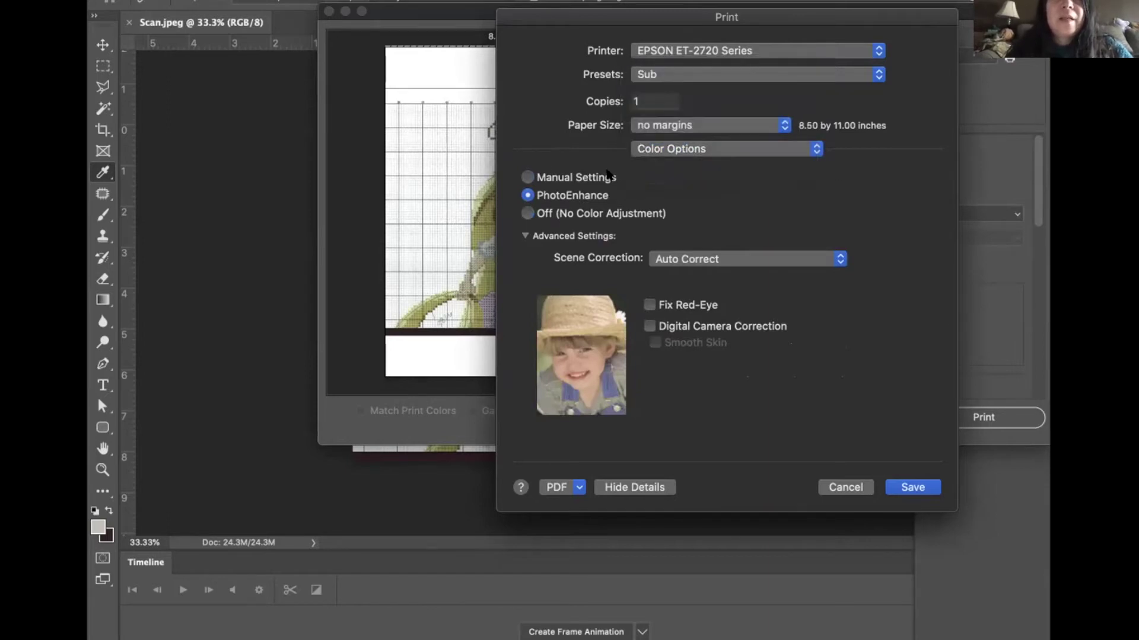
click(661, 125)
click(664, 125)
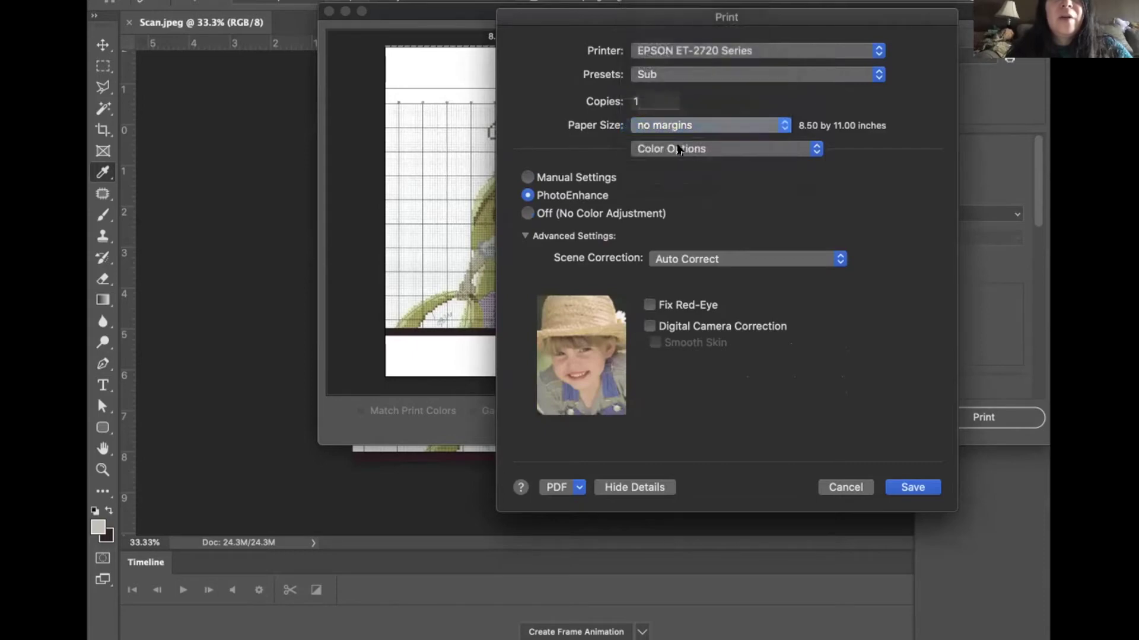
click(679, 149)
Enable Mirror Image, save the Epson settings as preset 'Sub', and close the printer dialog
click(687, 134)
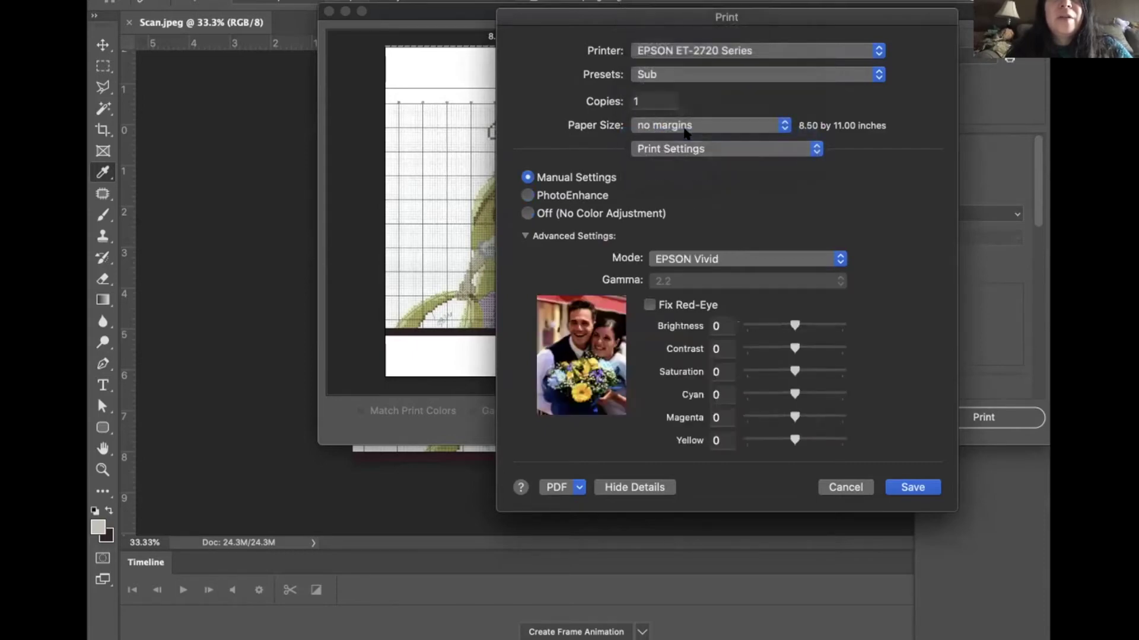
click(687, 303)
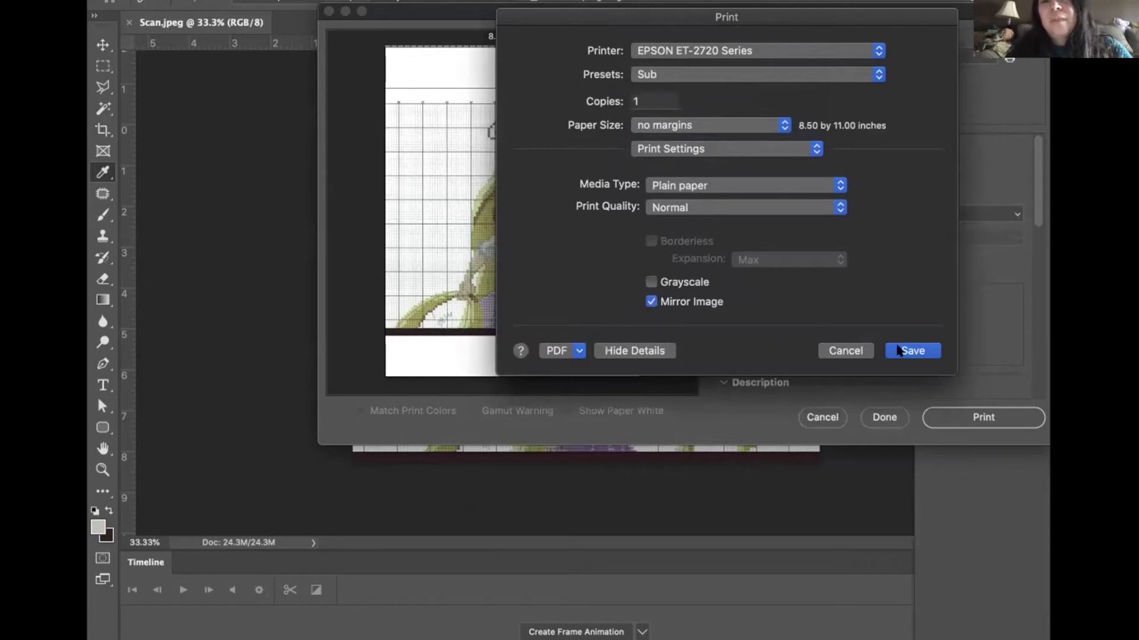
click(854, 75)
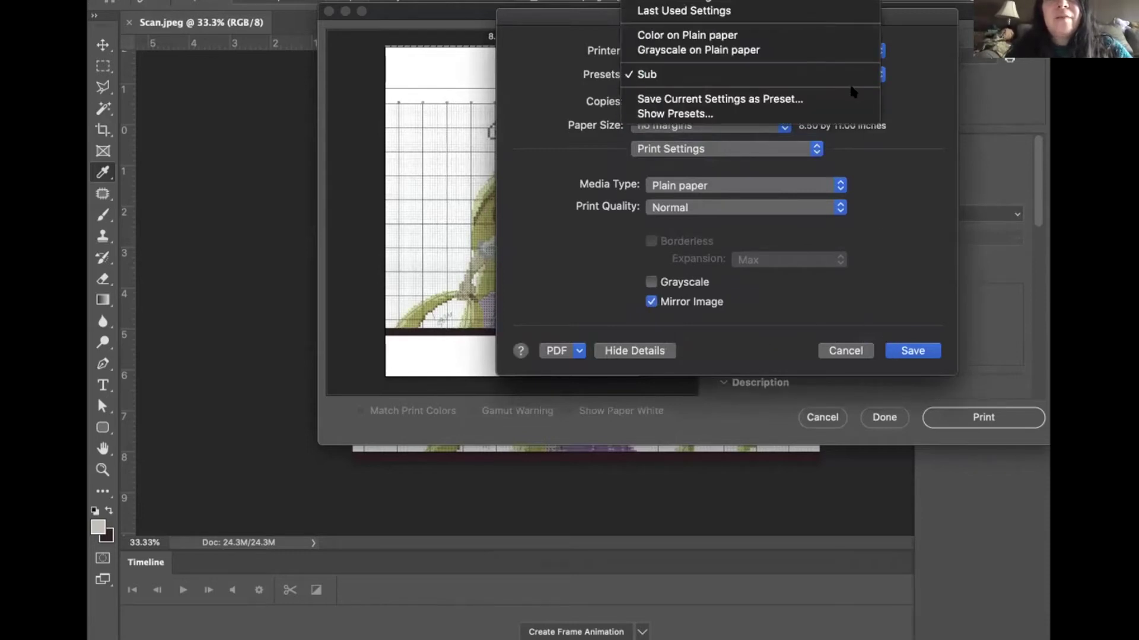
click(853, 98)
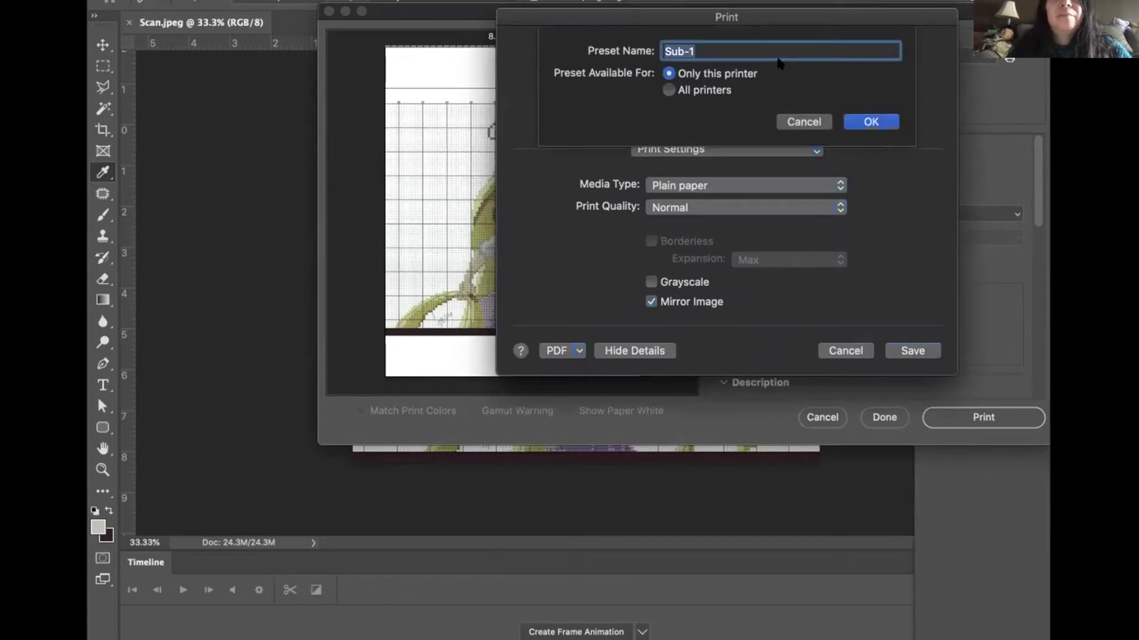
click(783, 50)
key(BackSpace)
key(BackSpace)
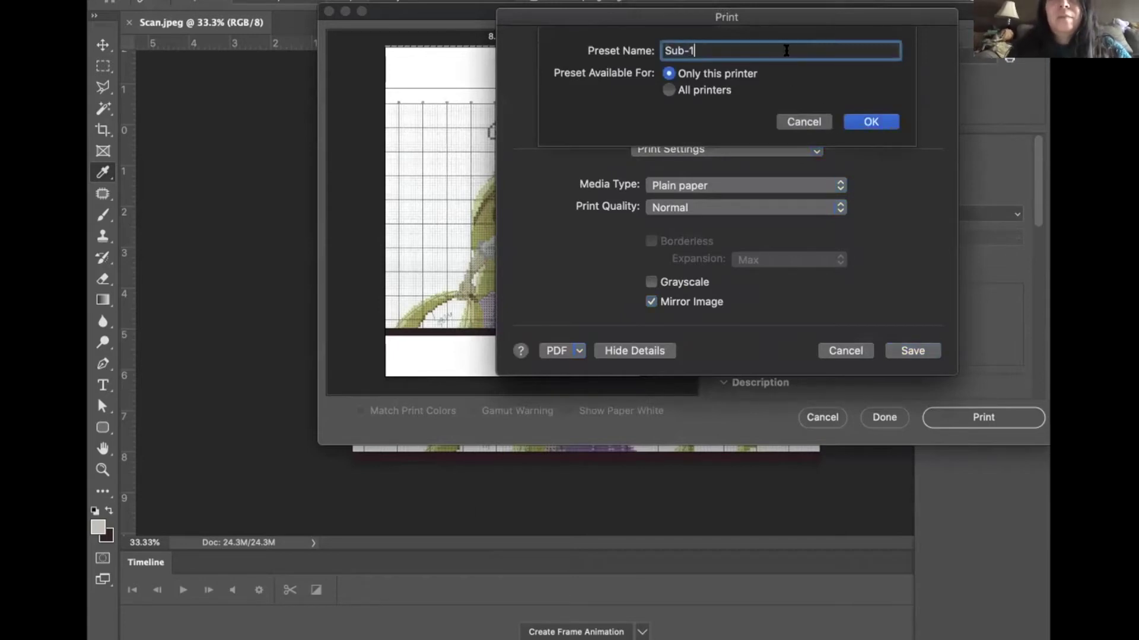
click(854, 120)
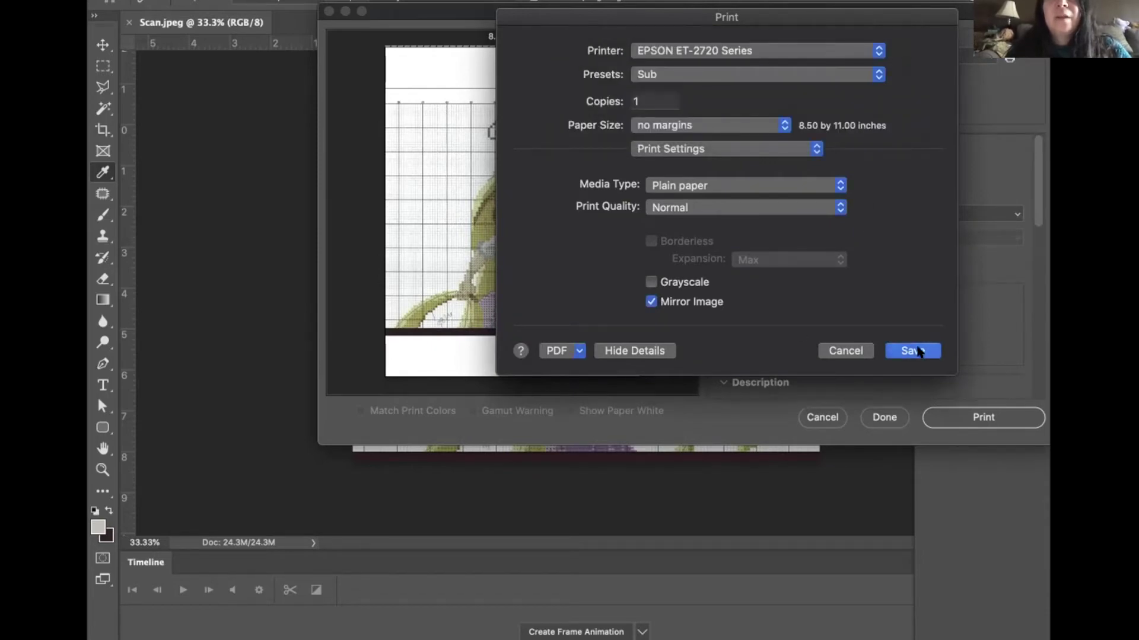
click(916, 351)
Switch the printer to EPSON ET-2720 Series 2 and enable Mirror Image in its Print Settings
click(888, 56)
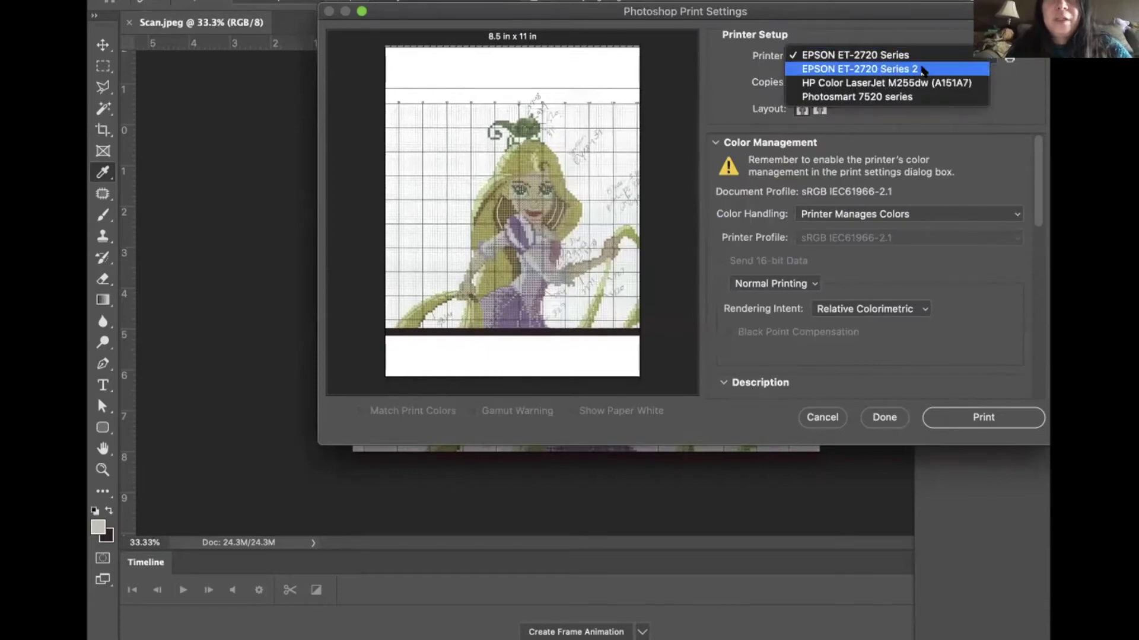
click(920, 70)
click(892, 82)
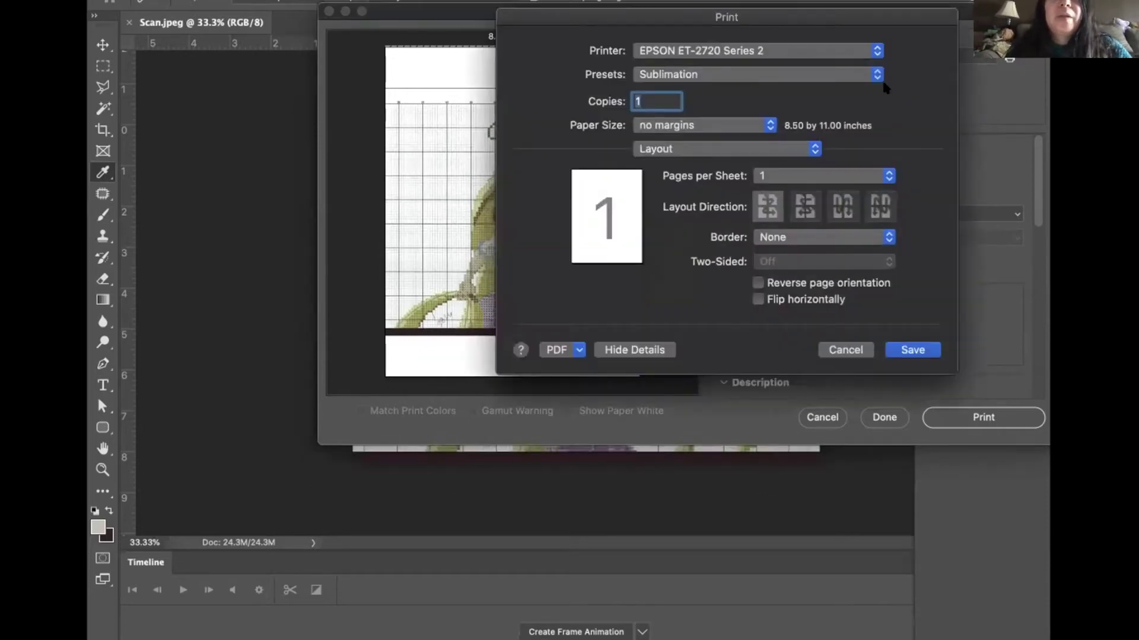
click(792, 147)
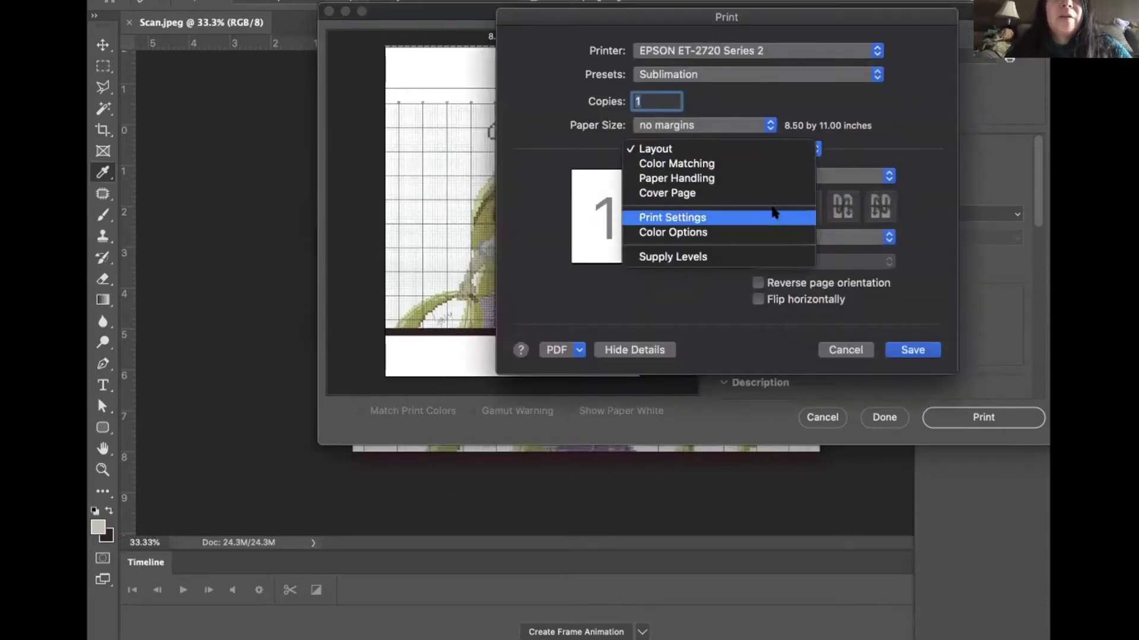
click(774, 214)
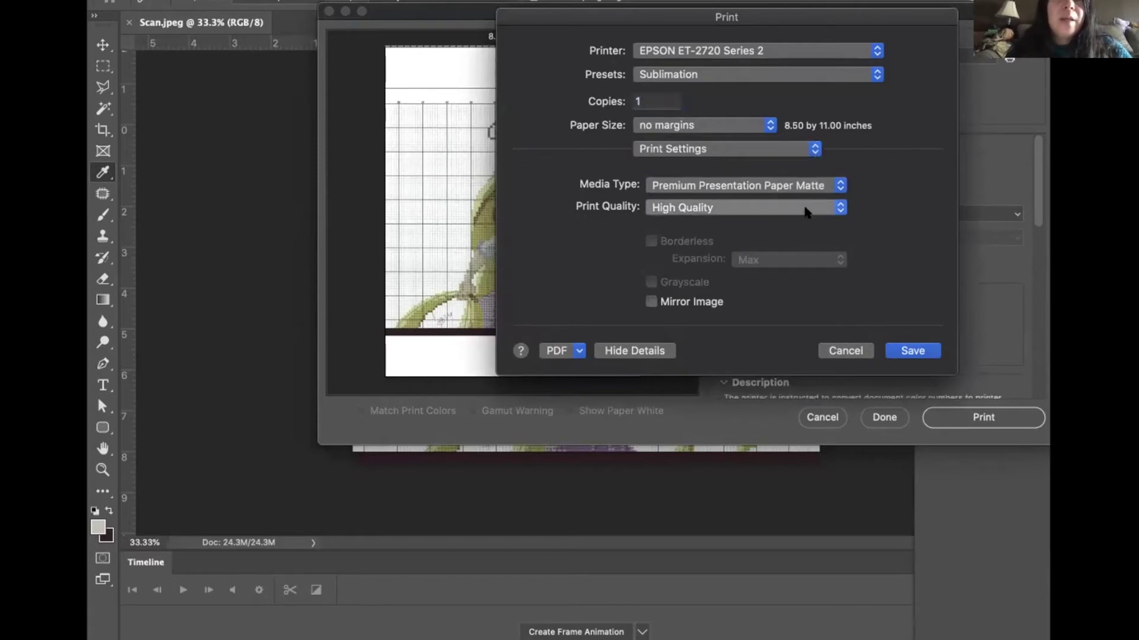
click(707, 302)
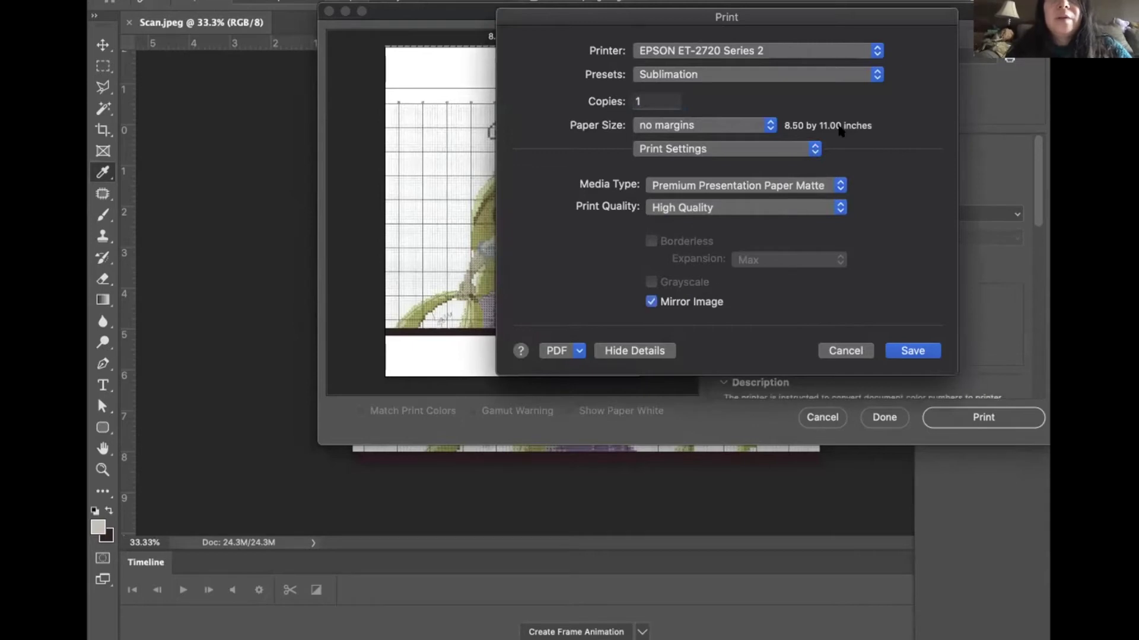
Save these settings as the 'Sublimation' preset and show the Color Options pane
click(855, 76)
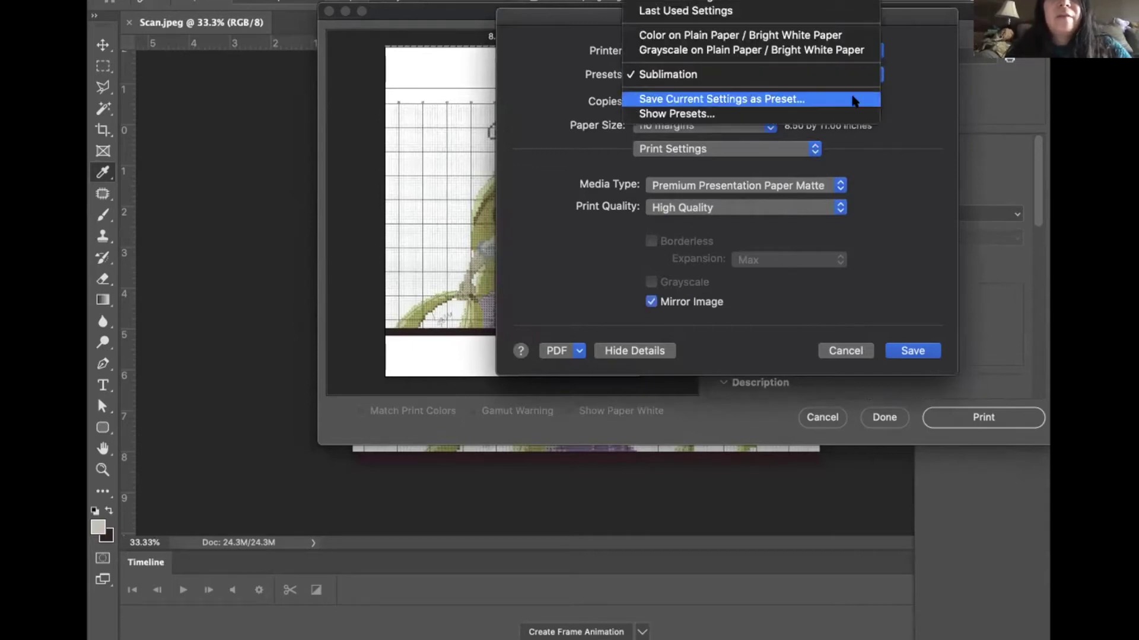
click(854, 100)
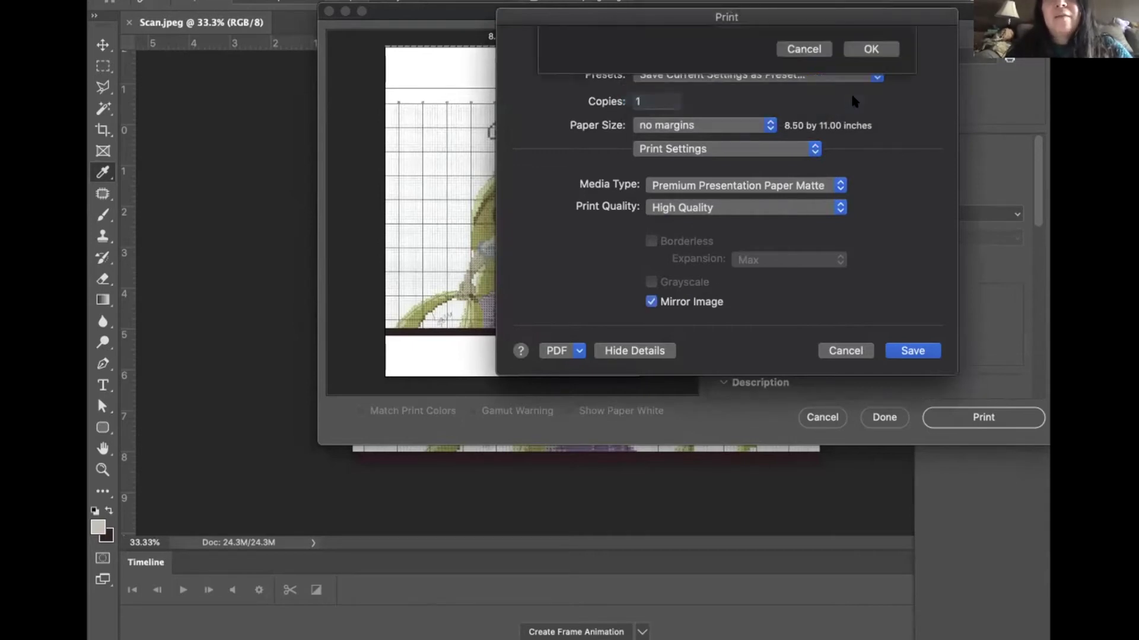
click(773, 45)
key(BackSpace)
key(BackSpace)
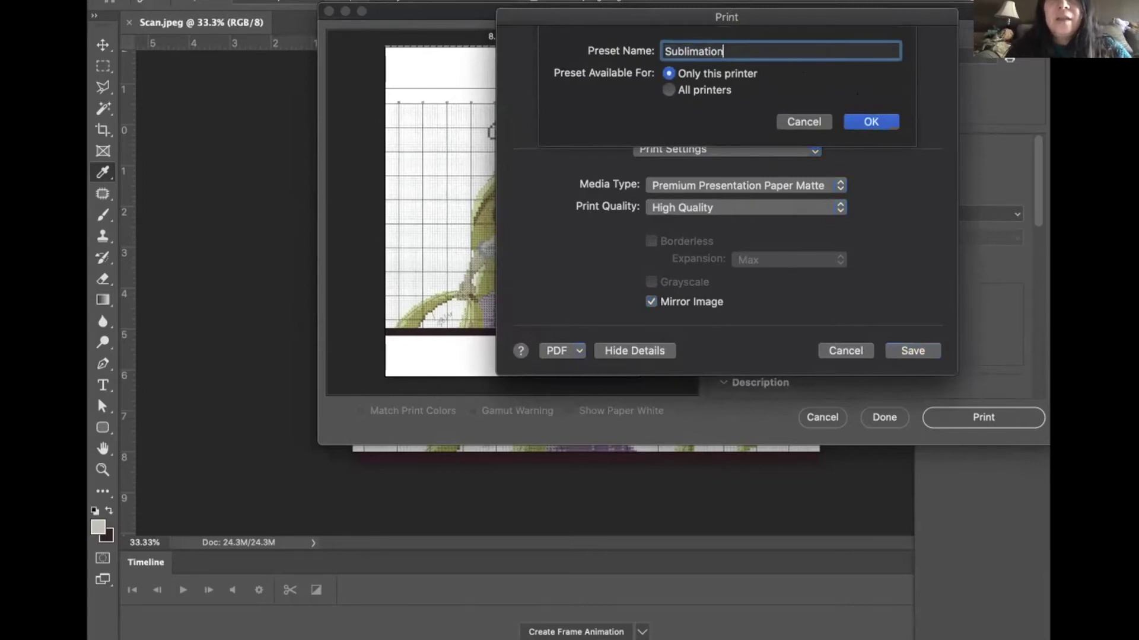
click(866, 121)
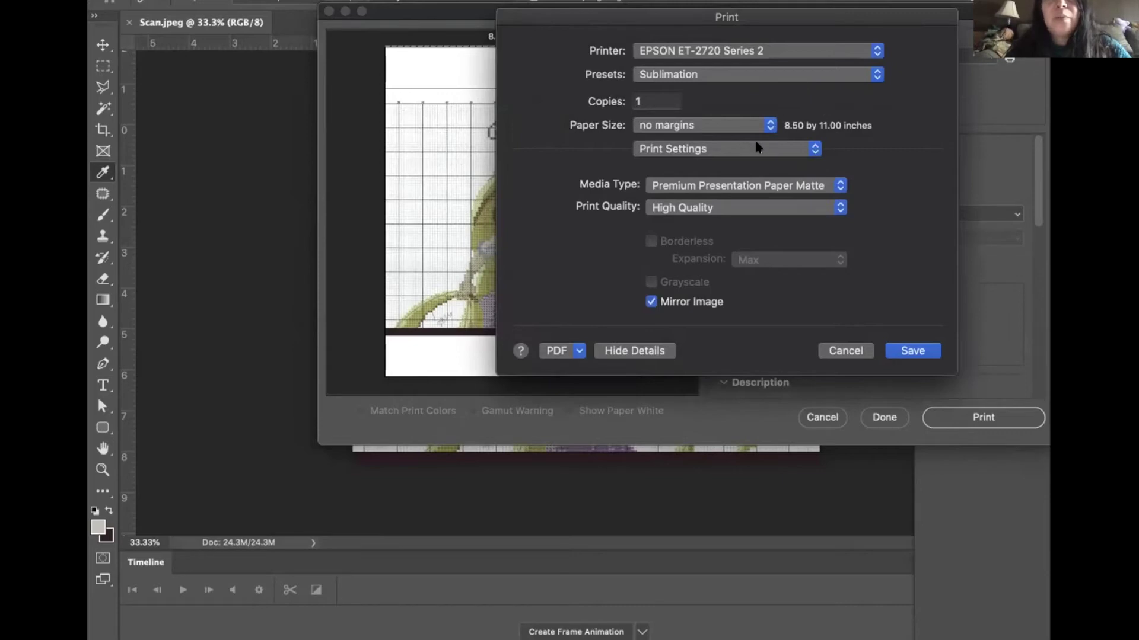
click(754, 148)
click(757, 163)
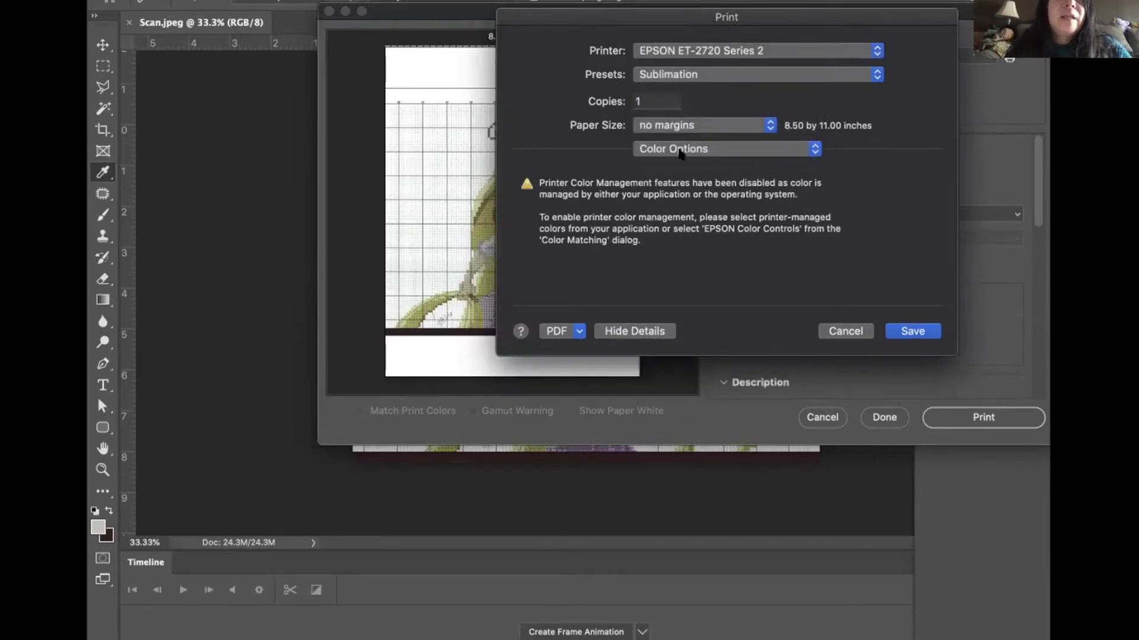
Cancel the Epson print options and keep Printer Manages Colors in Photoshop Print Settings
click(698, 151)
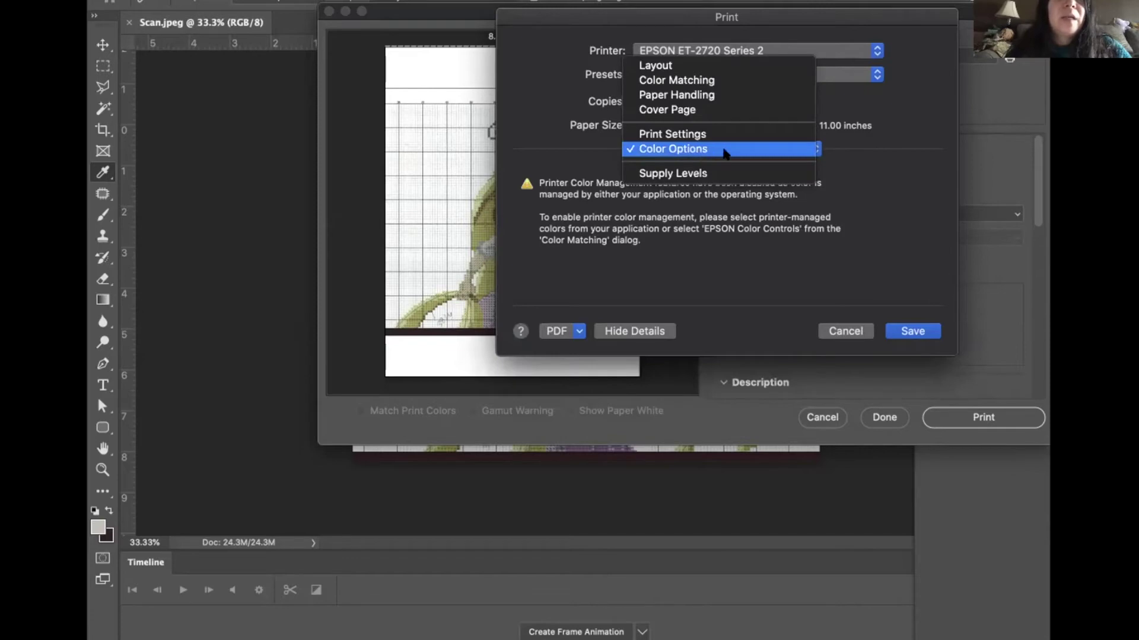
click(725, 151)
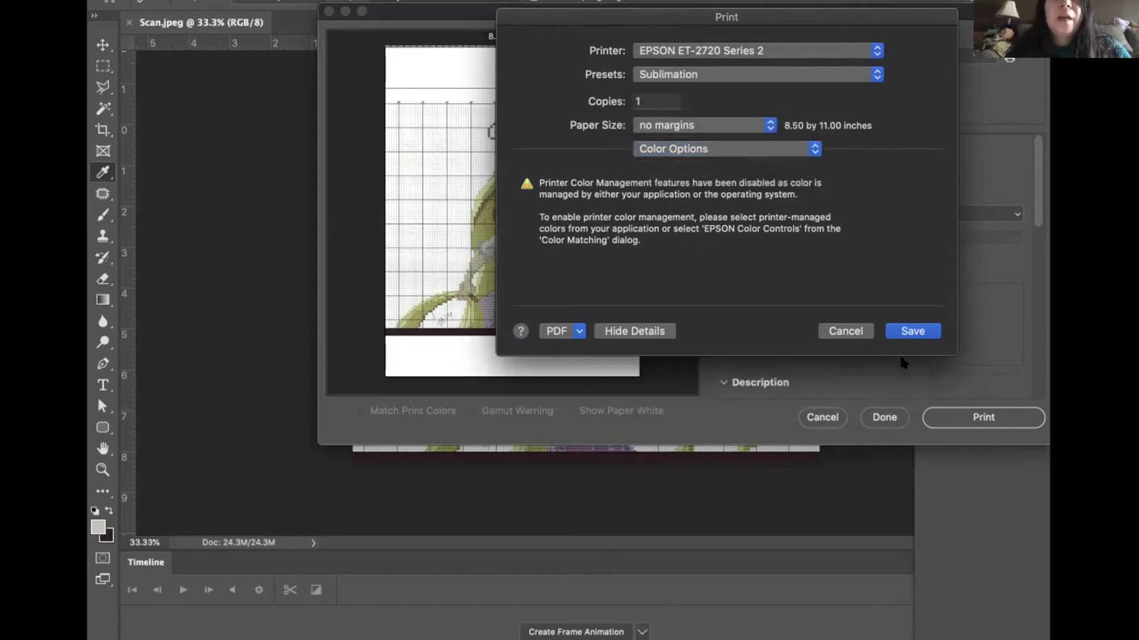
click(913, 330)
click(915, 213)
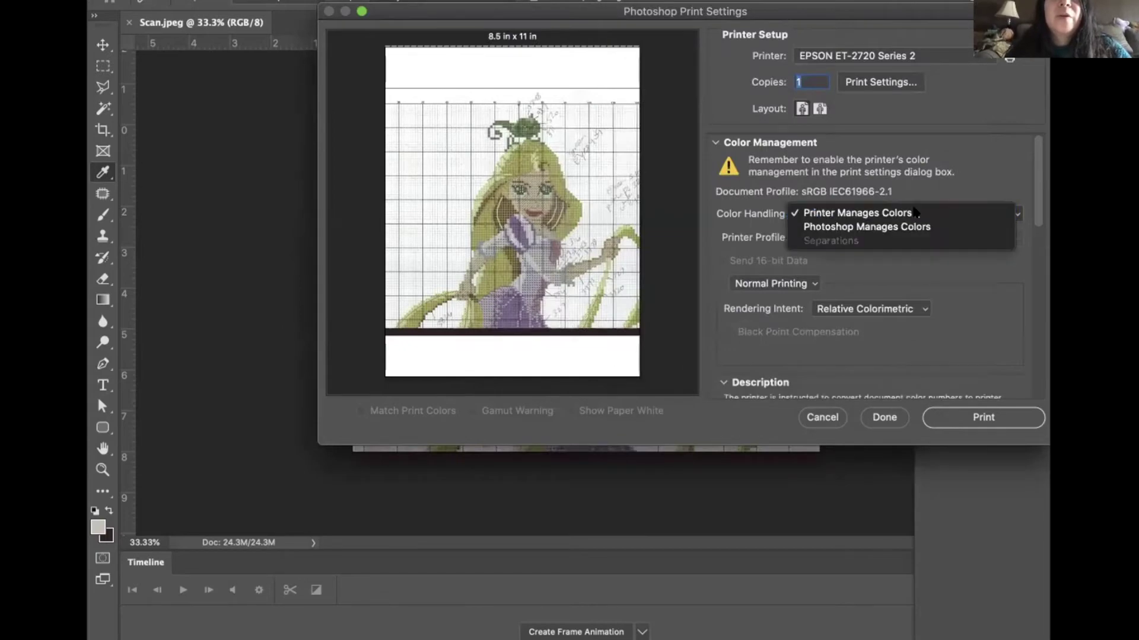
click(915, 213)
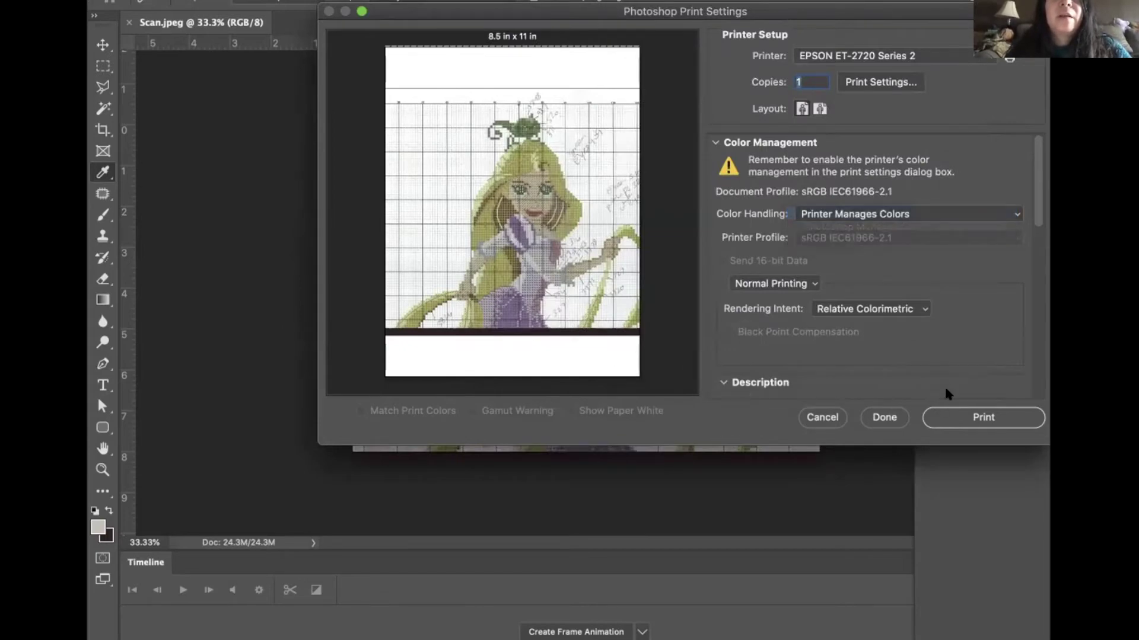
click(884, 417)
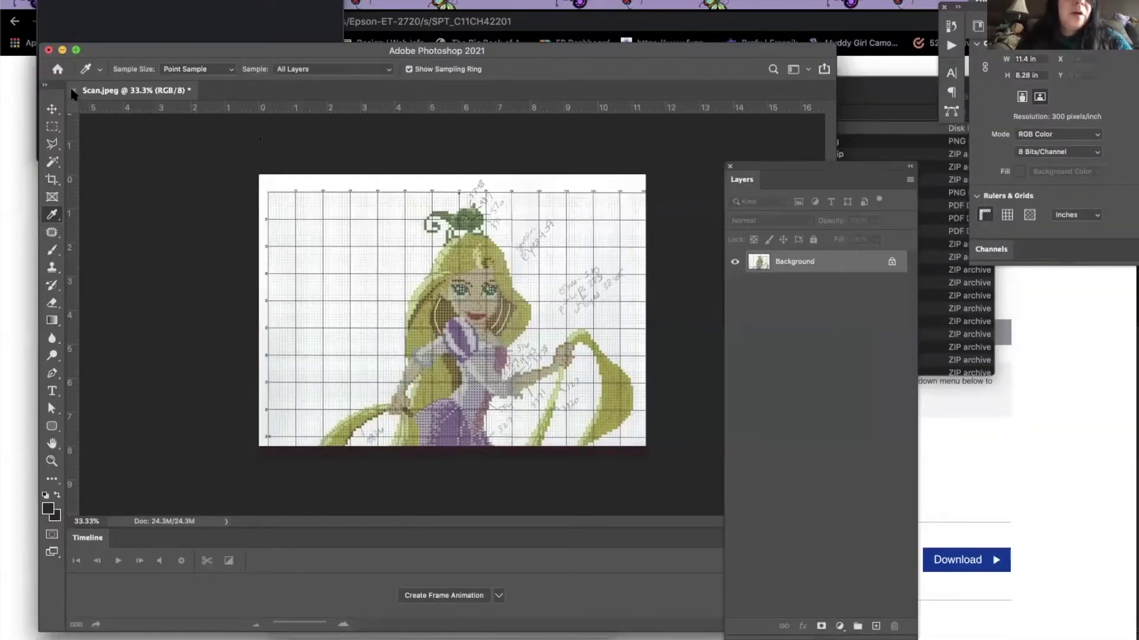
Close Scan.jpeg without saving and close Photoshop
click(129, 22)
click(522, 211)
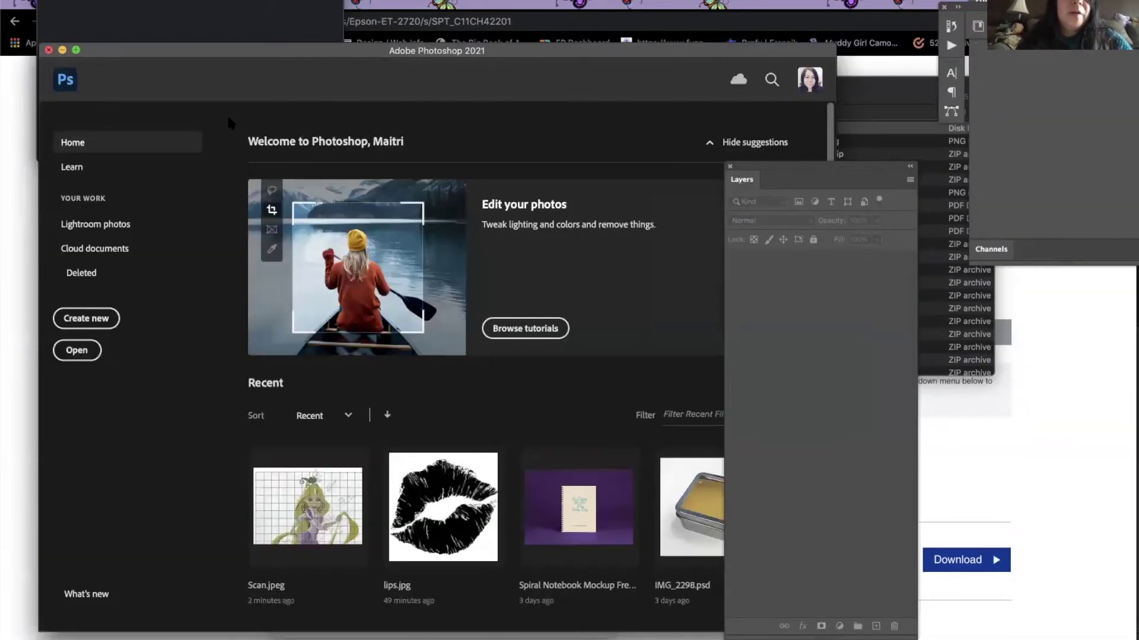
click(48, 50)
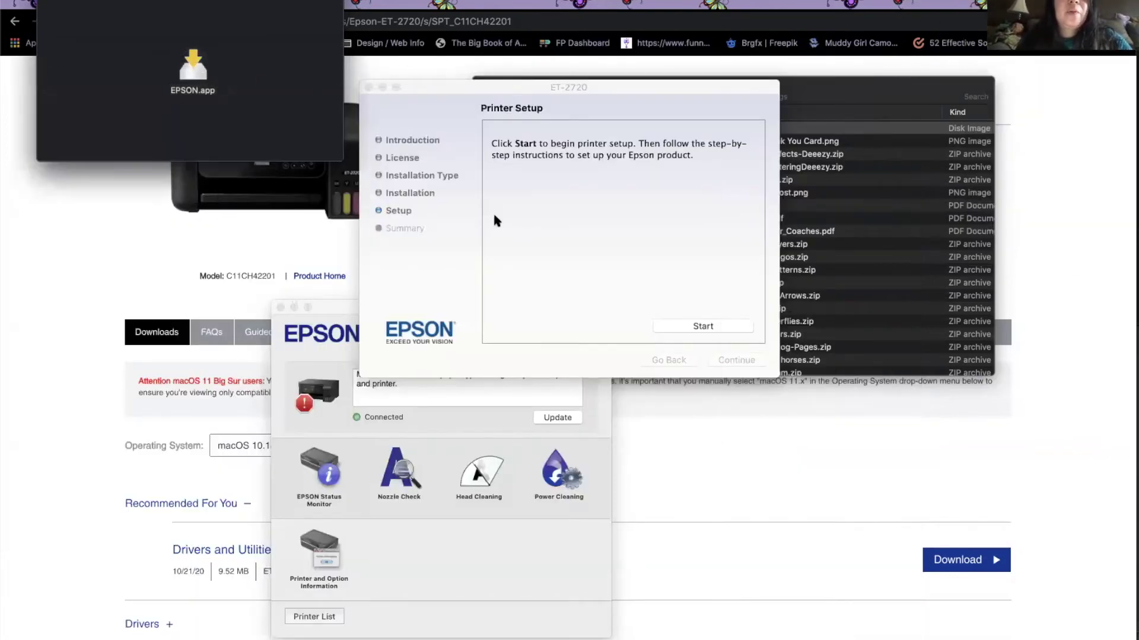
Start Epson Printer Setup, confirm the ink is charged, and choose a wireless connection
click(592, 252)
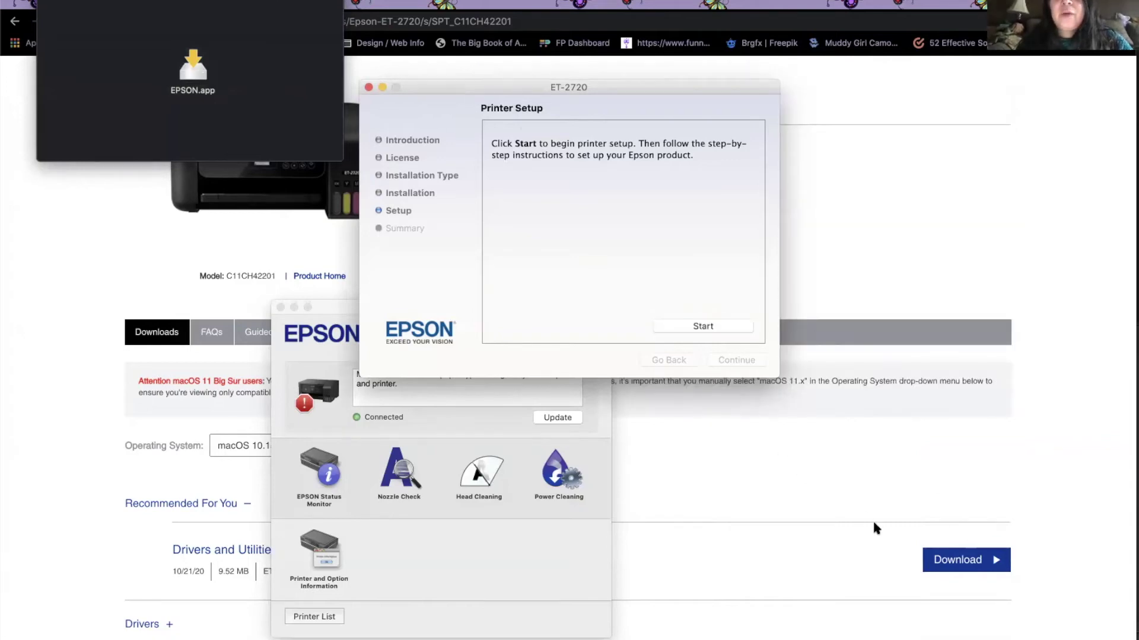
click(686, 325)
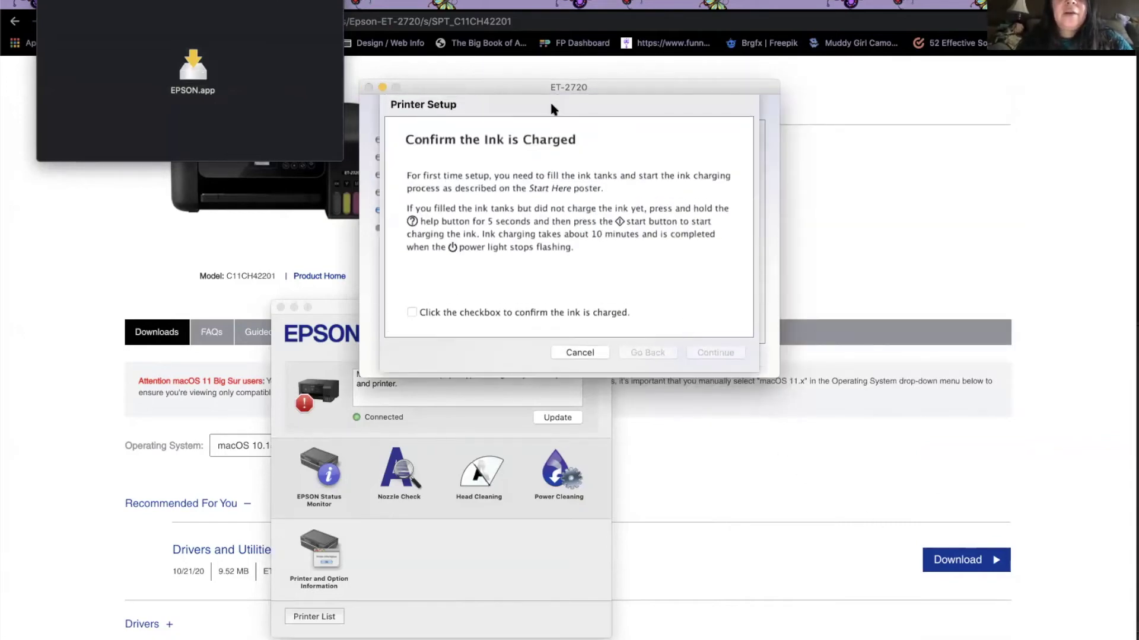
click(538, 313)
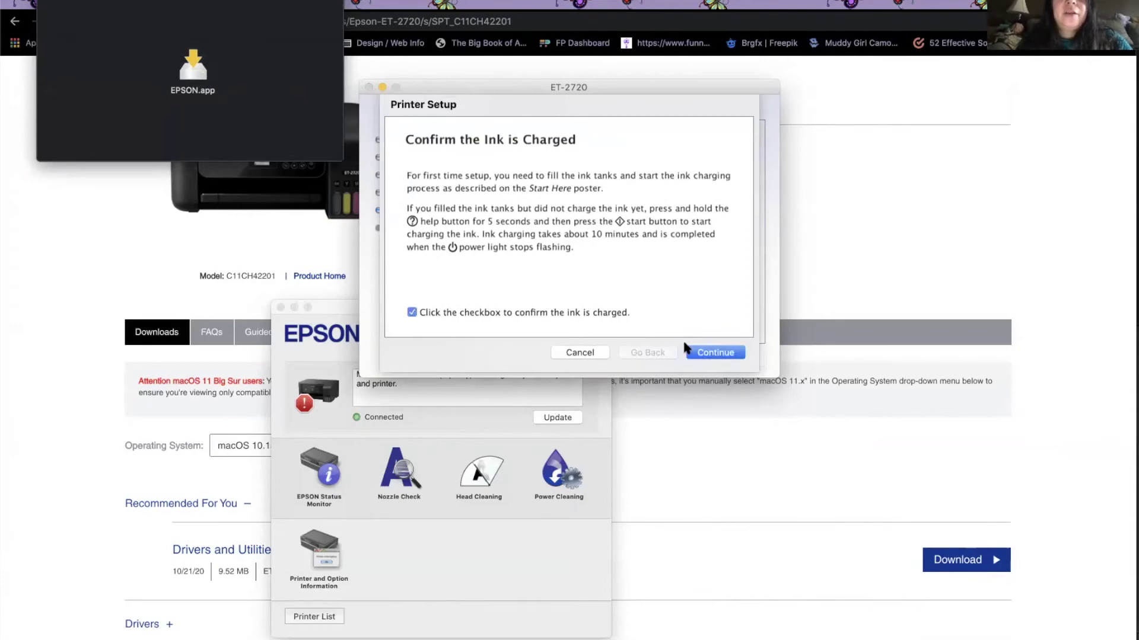
click(701, 352)
click(480, 174)
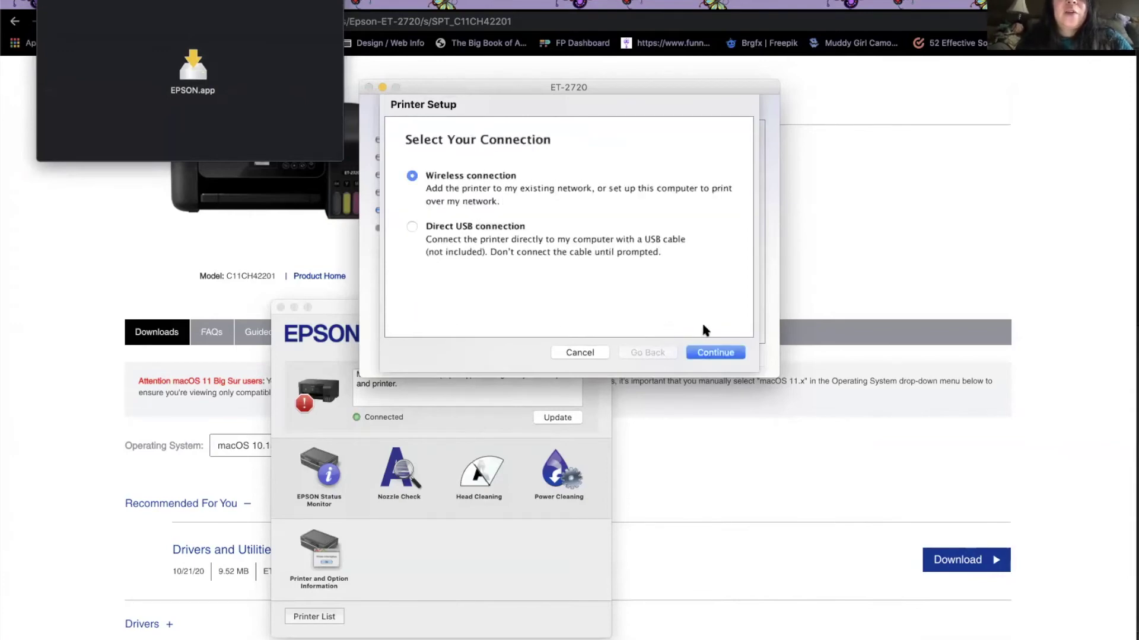
click(709, 356)
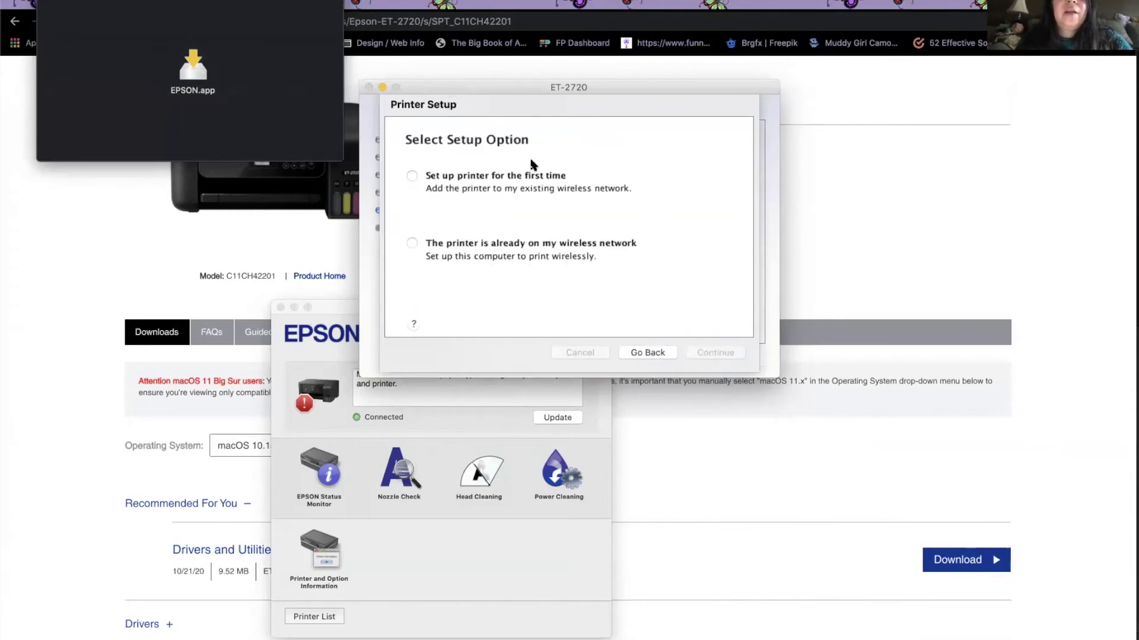
Set up the printer already on the wireless network, run network setup, and open Add Printer
click(514, 178)
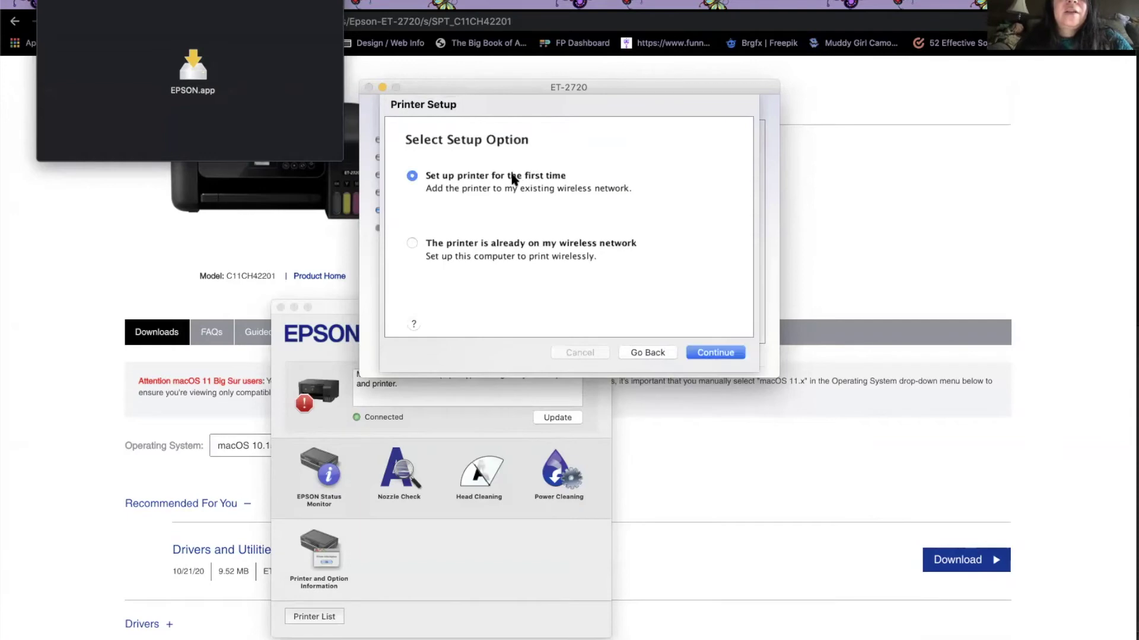
click(494, 245)
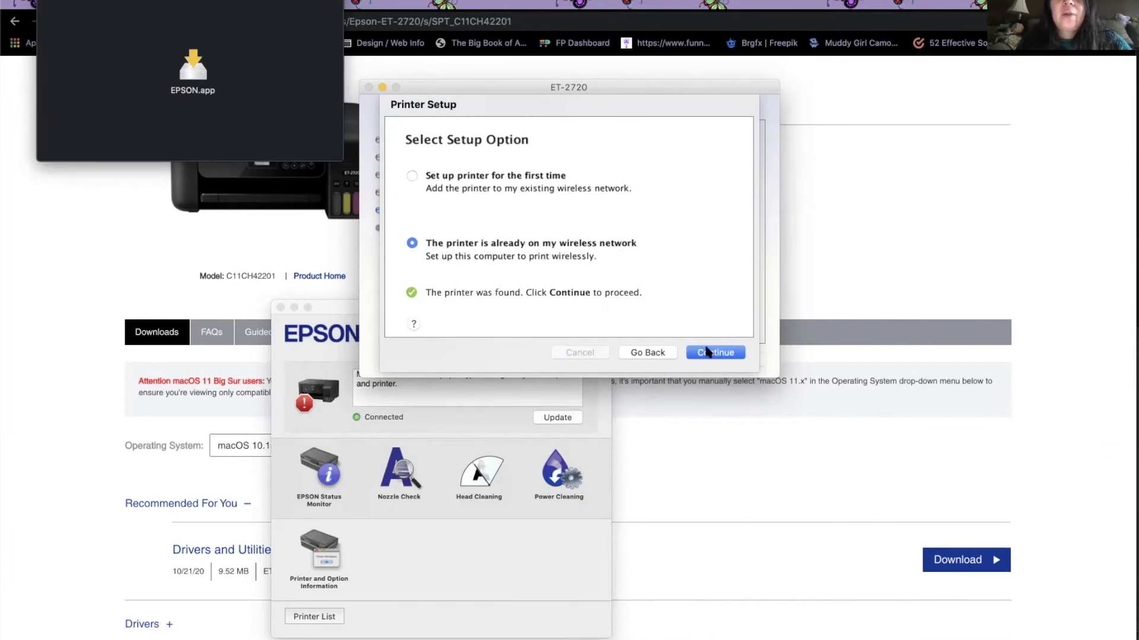
click(708, 353)
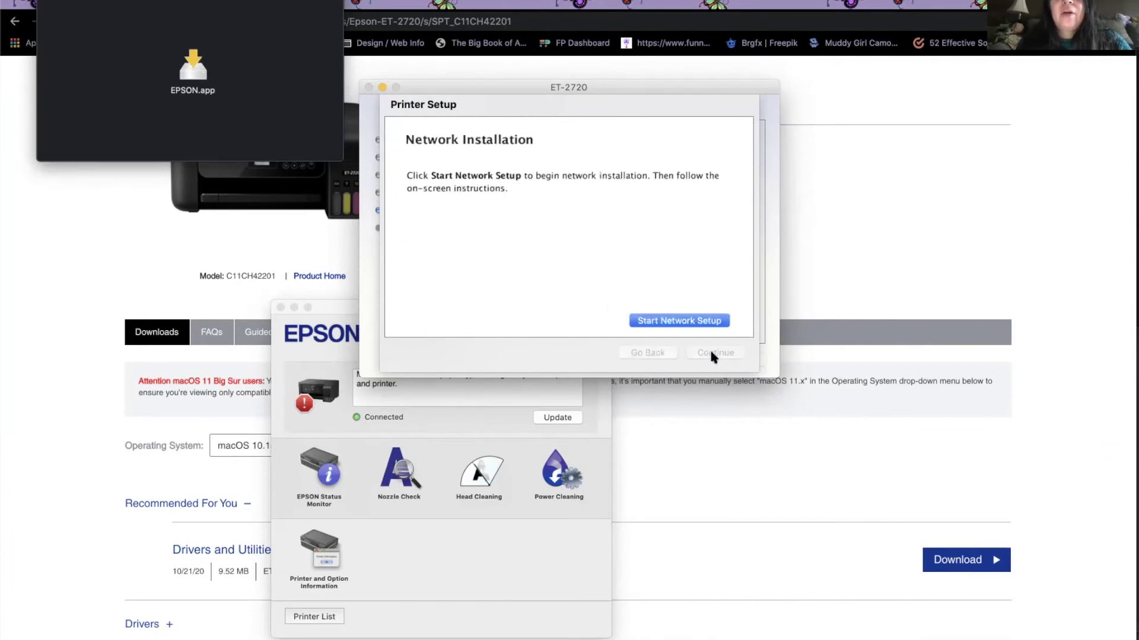
click(659, 324)
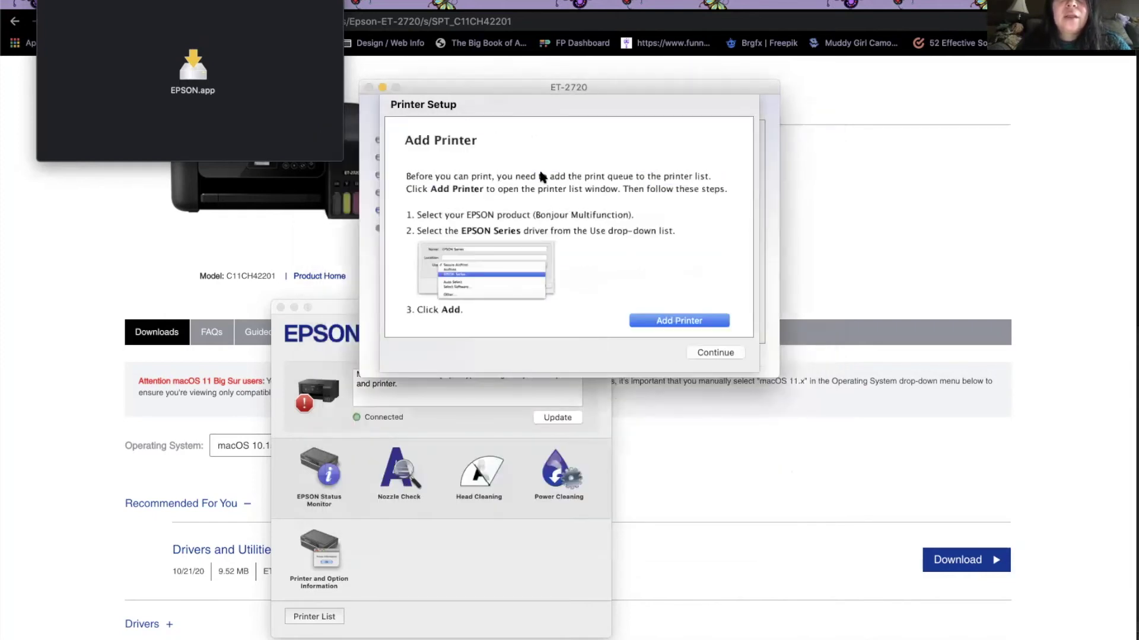
click(650, 320)
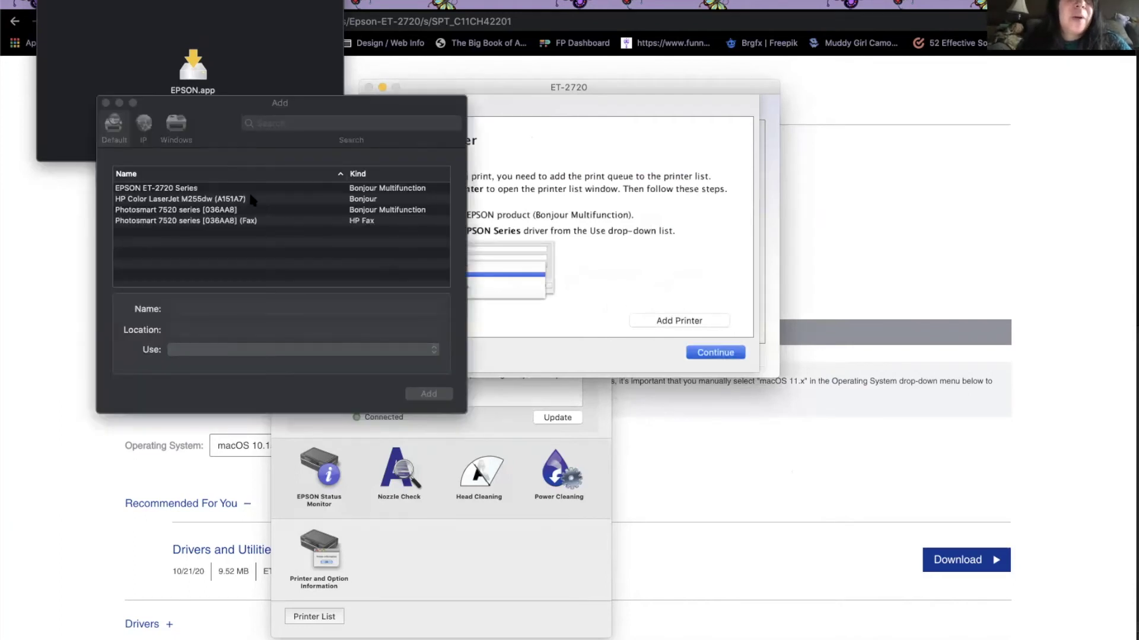
Add EPSON ET-2720 Series with the Epson ET-2720 Series driver as a new queue, EPSON ET-2720 Series 3
click(243, 188)
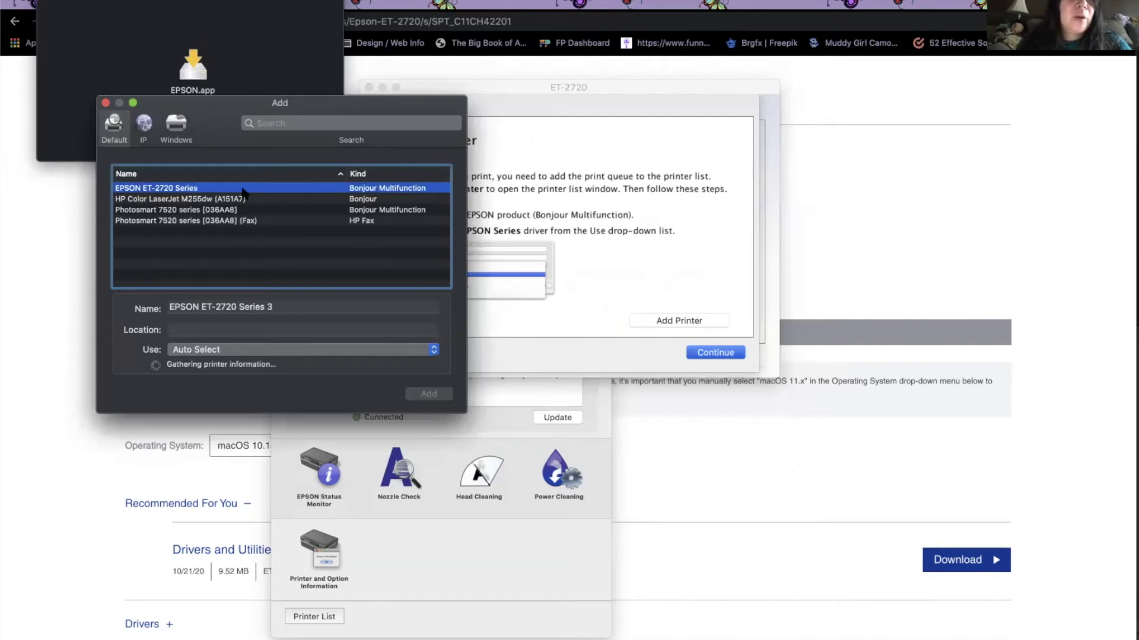
click(246, 355)
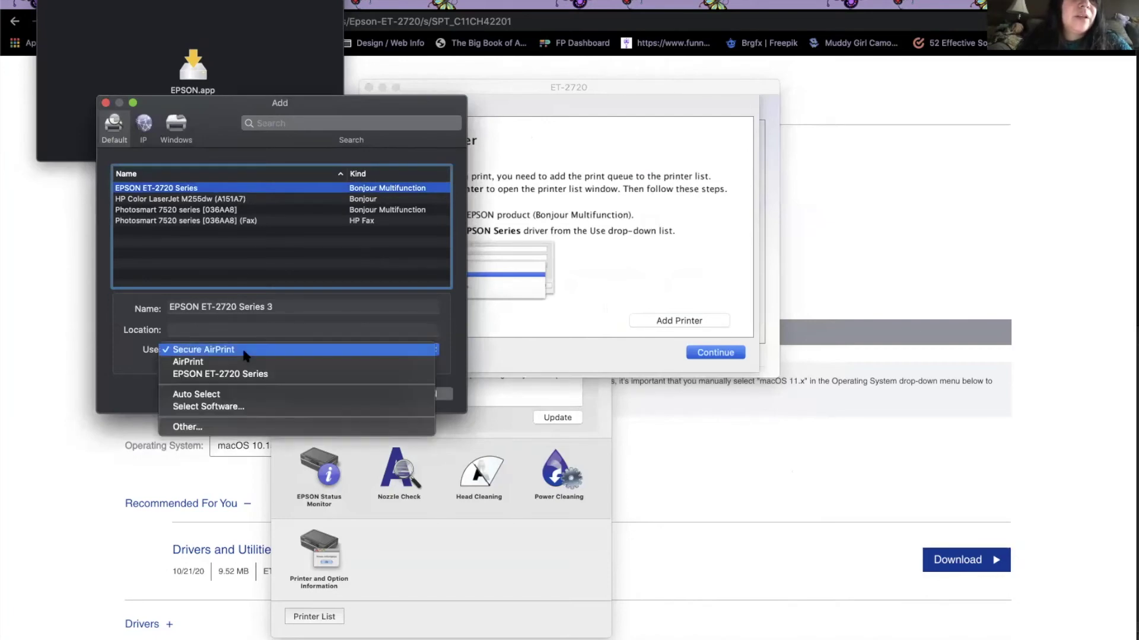
click(247, 356)
click(247, 353)
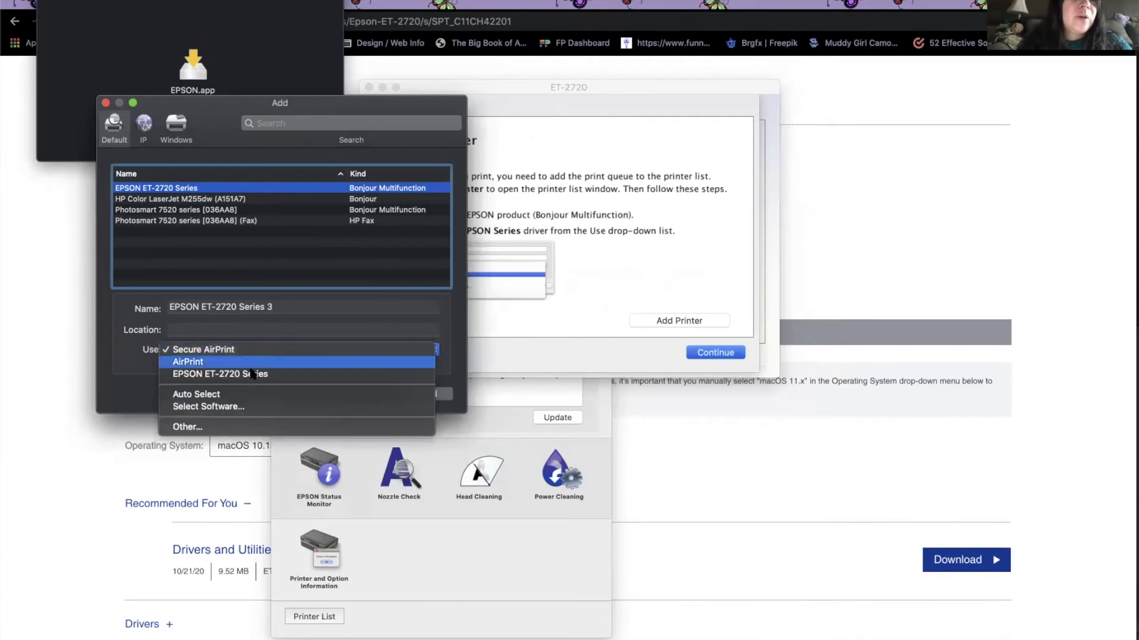
click(271, 374)
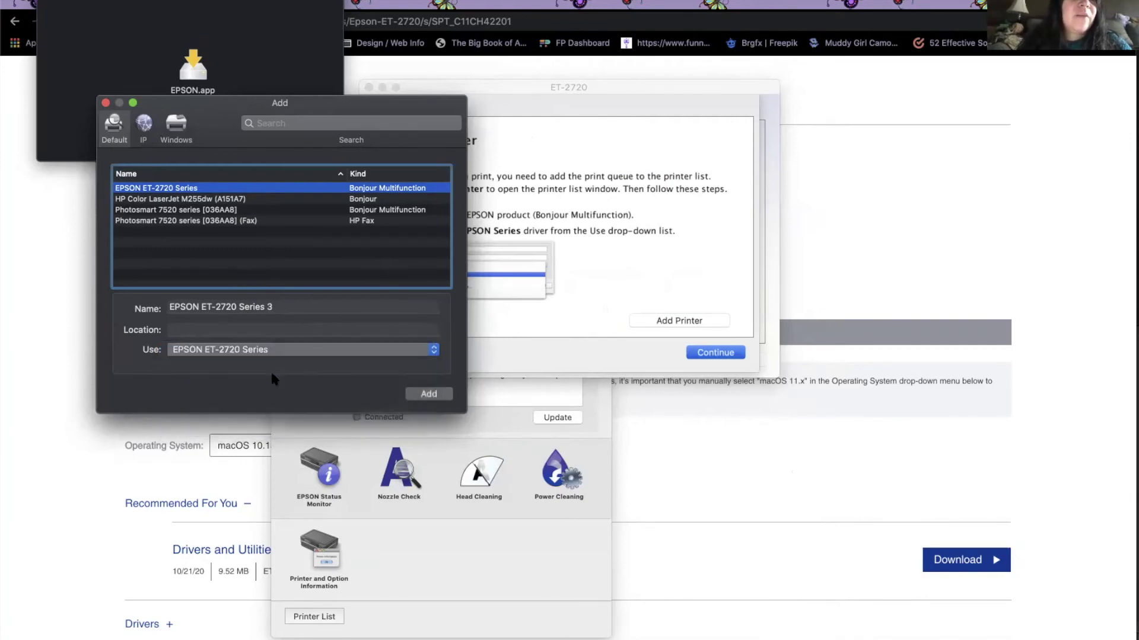
click(278, 352)
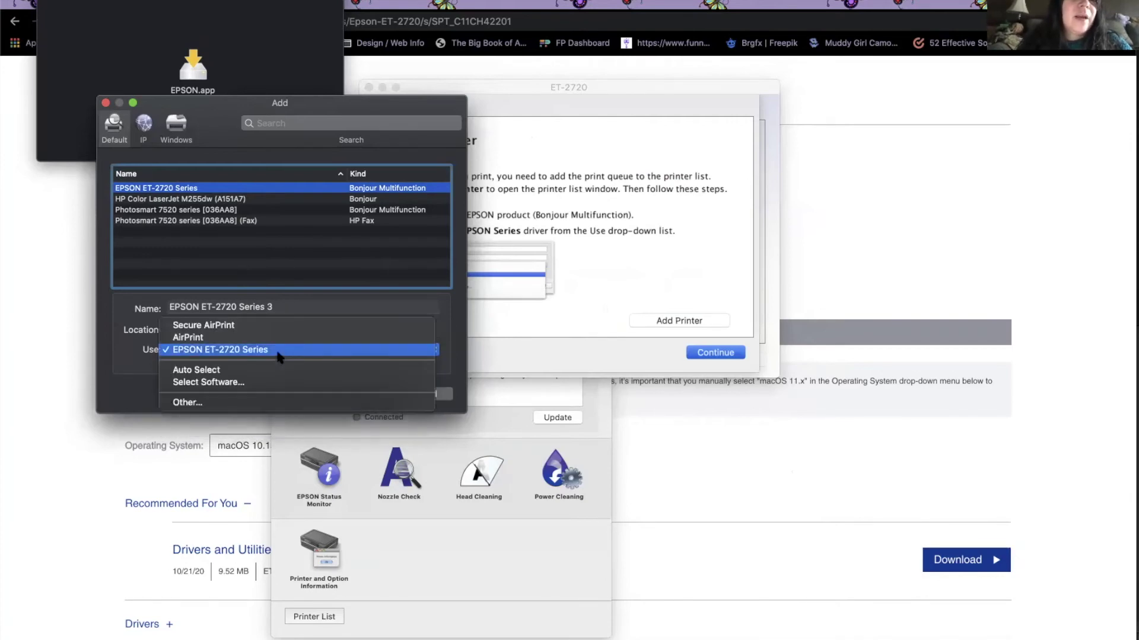
click(278, 353)
click(418, 393)
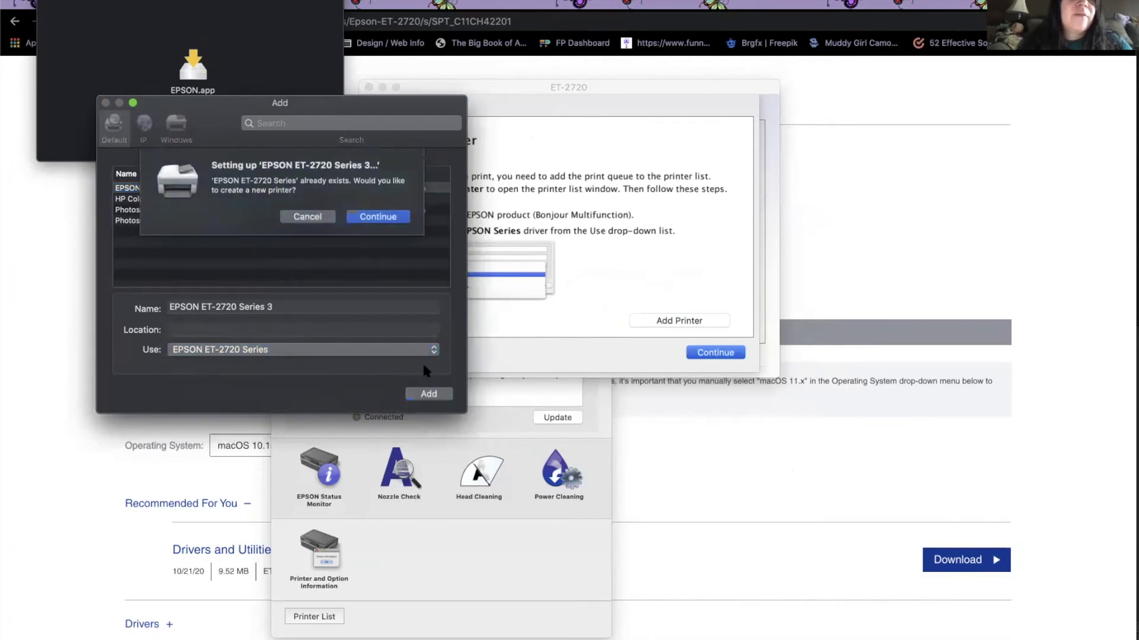
click(372, 217)
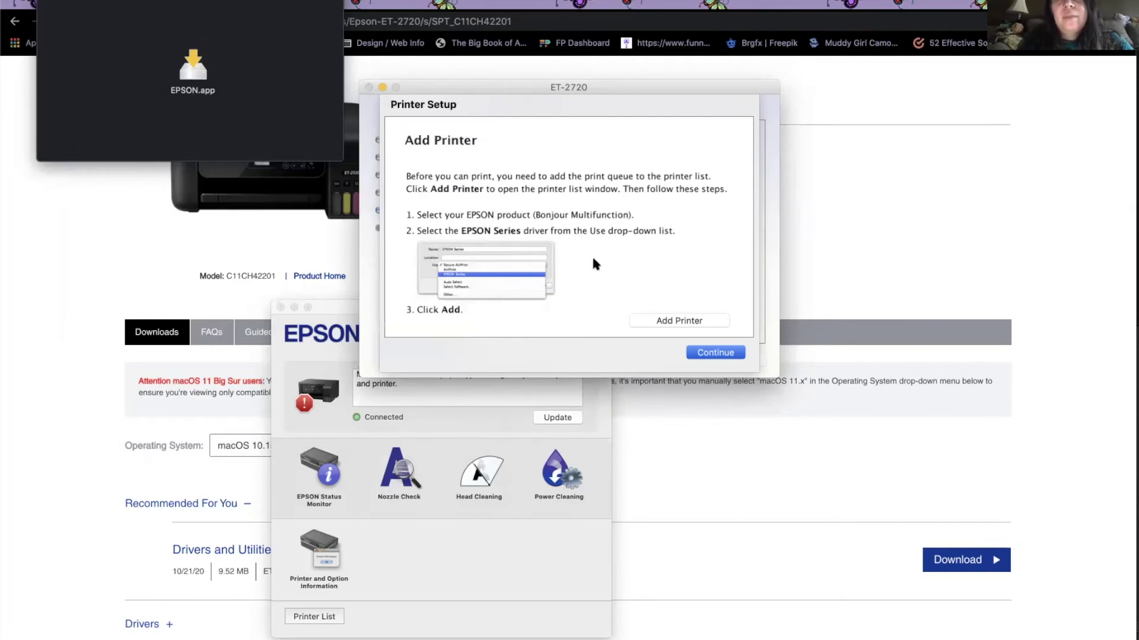
Skip the test page, decline product registration, skip Epson Connect, and close the finished installer
click(706, 354)
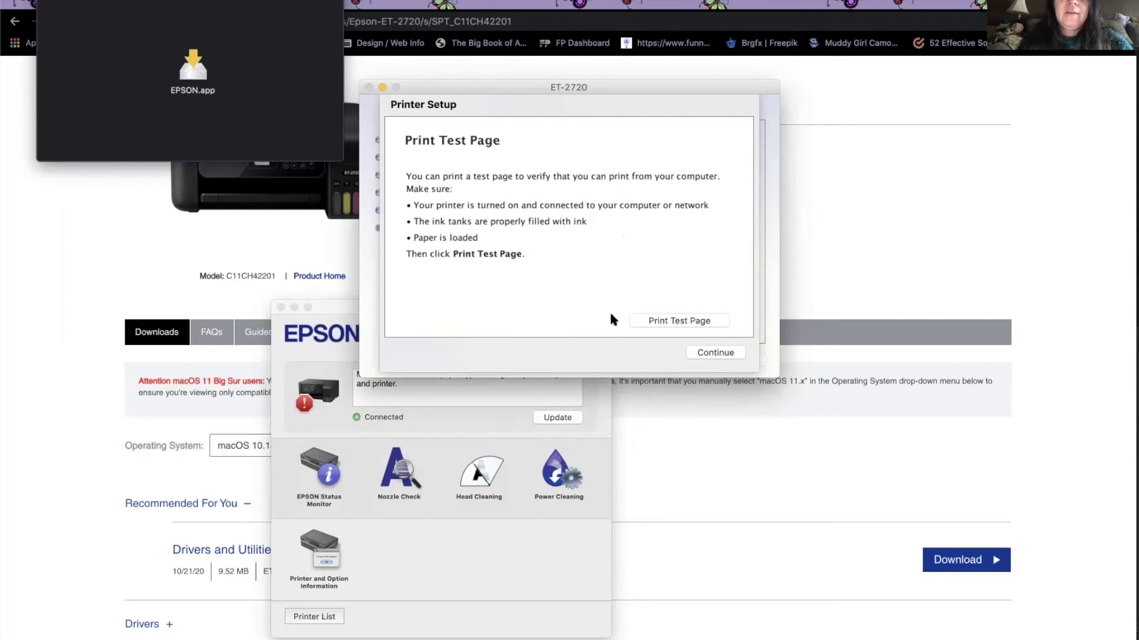
click(700, 352)
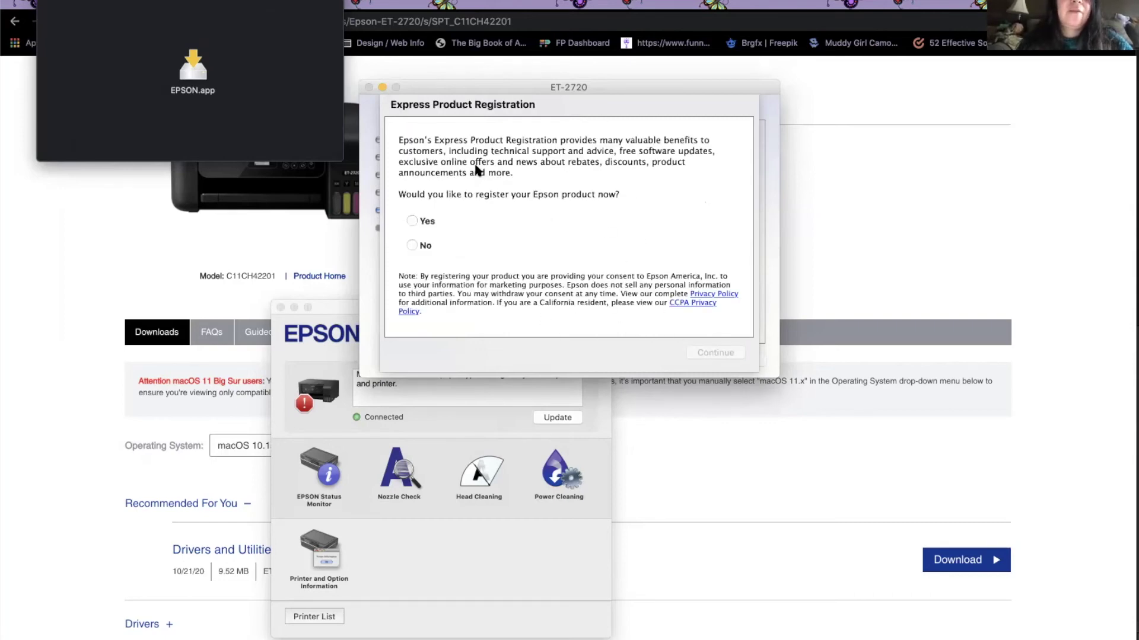
click(412, 245)
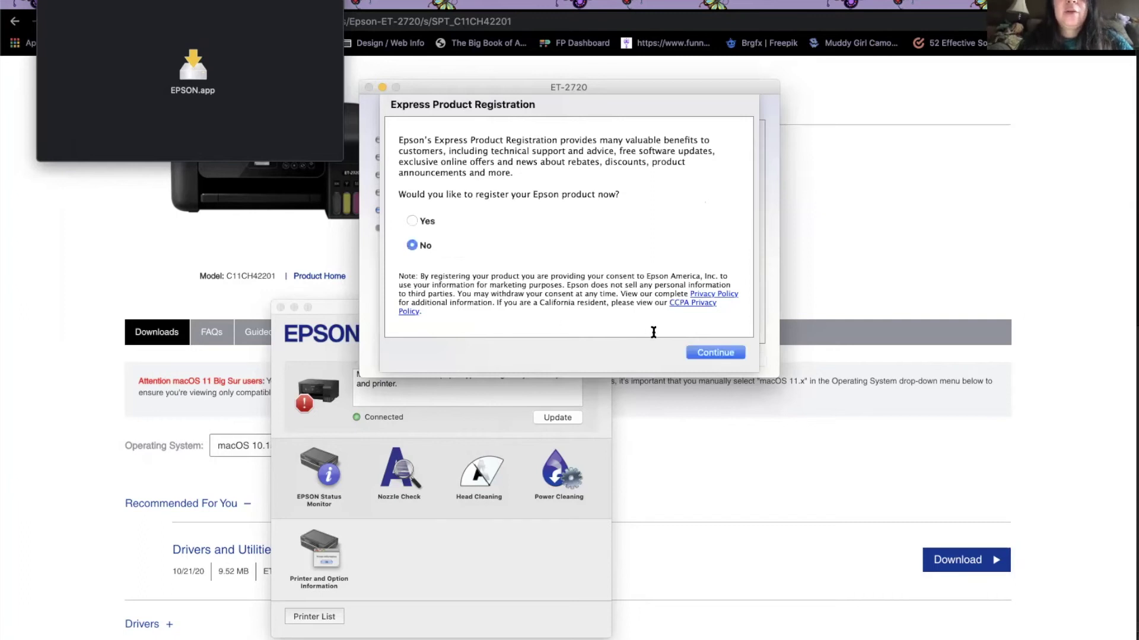
click(715, 352)
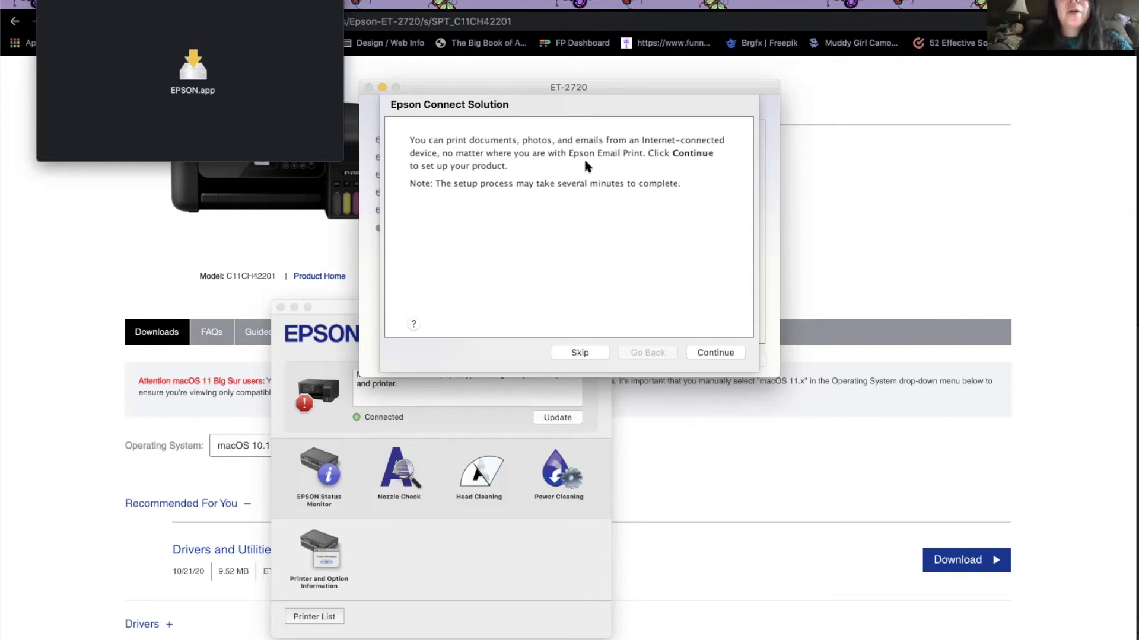
click(584, 351)
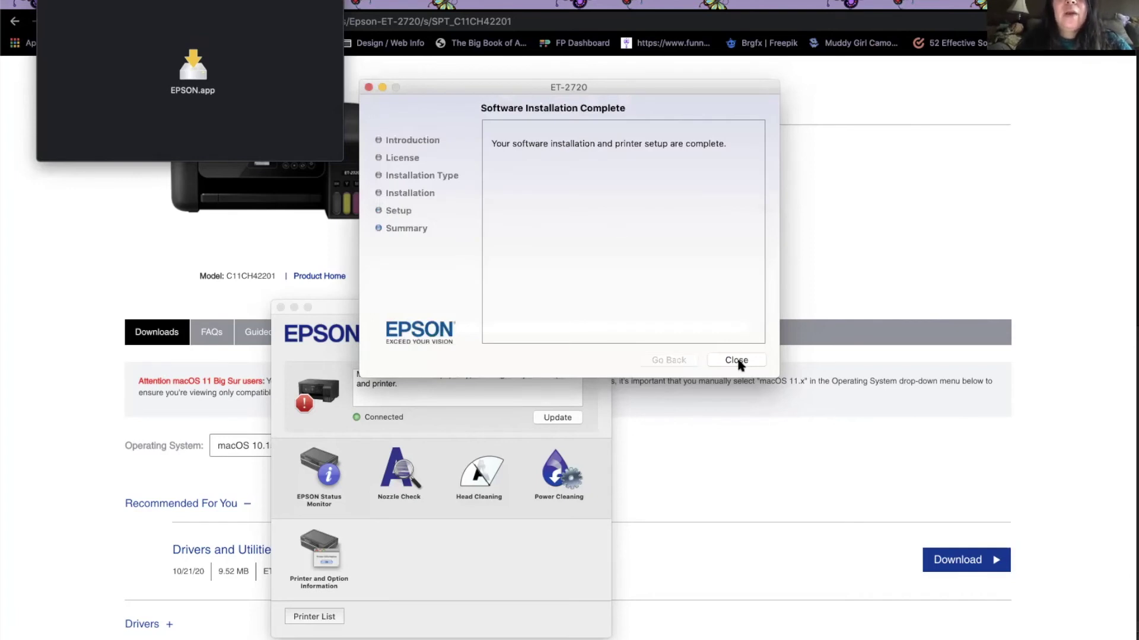
click(736, 361)
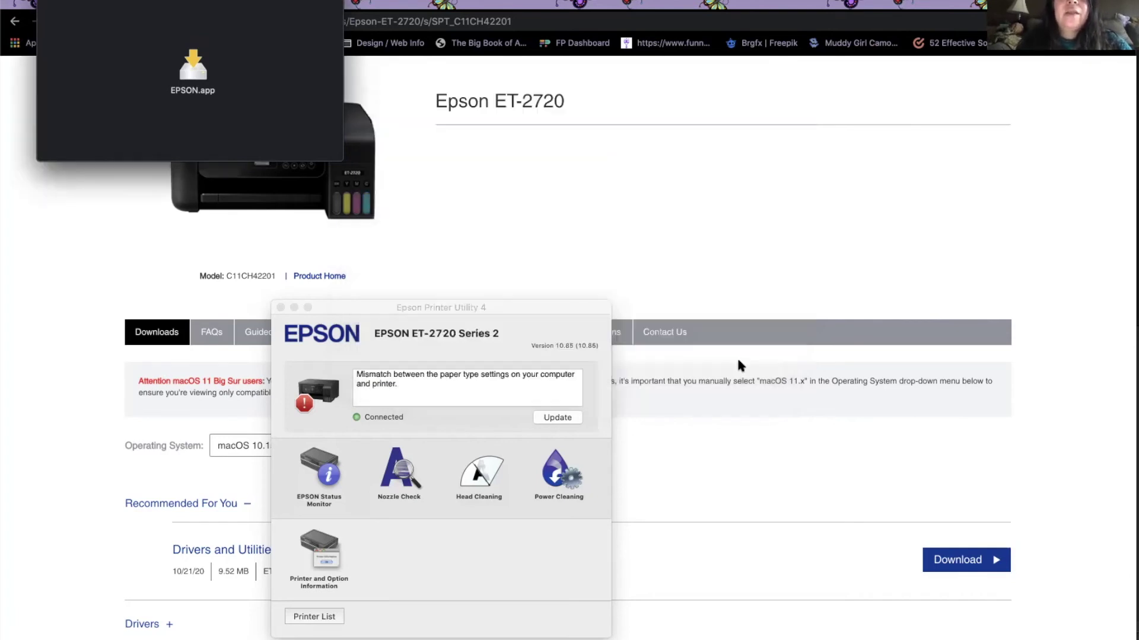
Close Epson Printer Utility and bring System Preferences up, positioned over the Epson support page
click(281, 308)
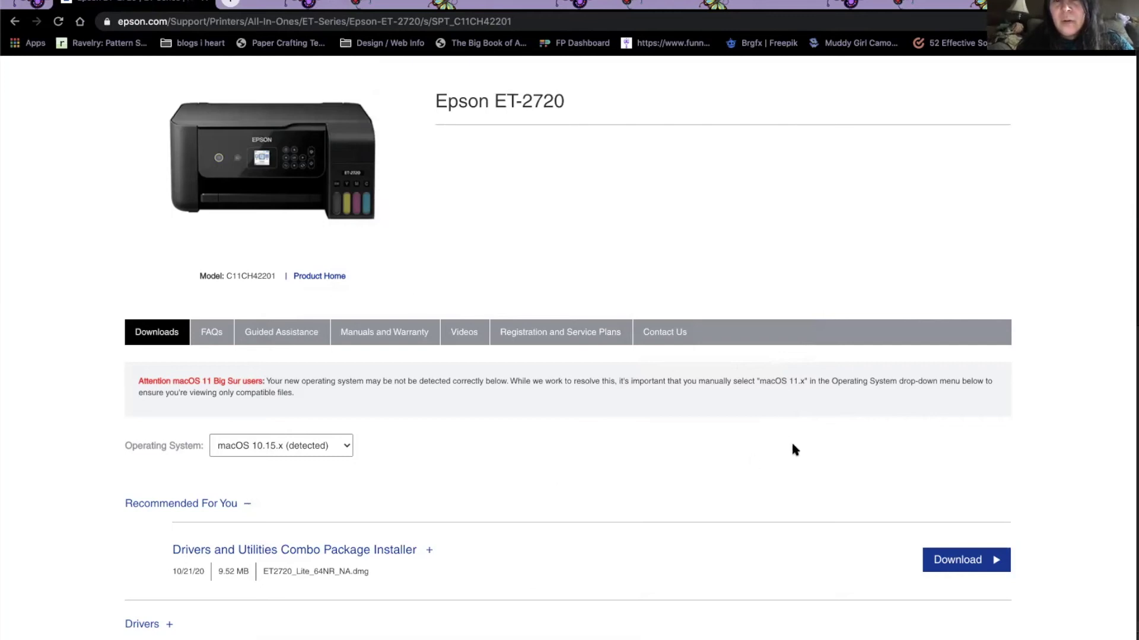
mouse_move(541, 635)
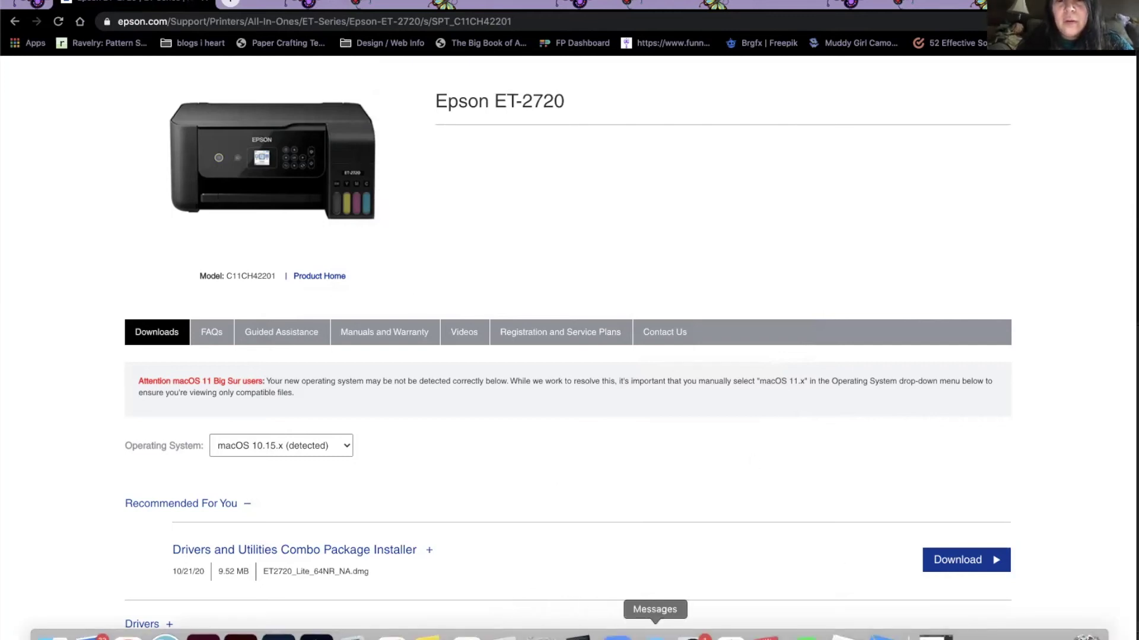
click(692, 633)
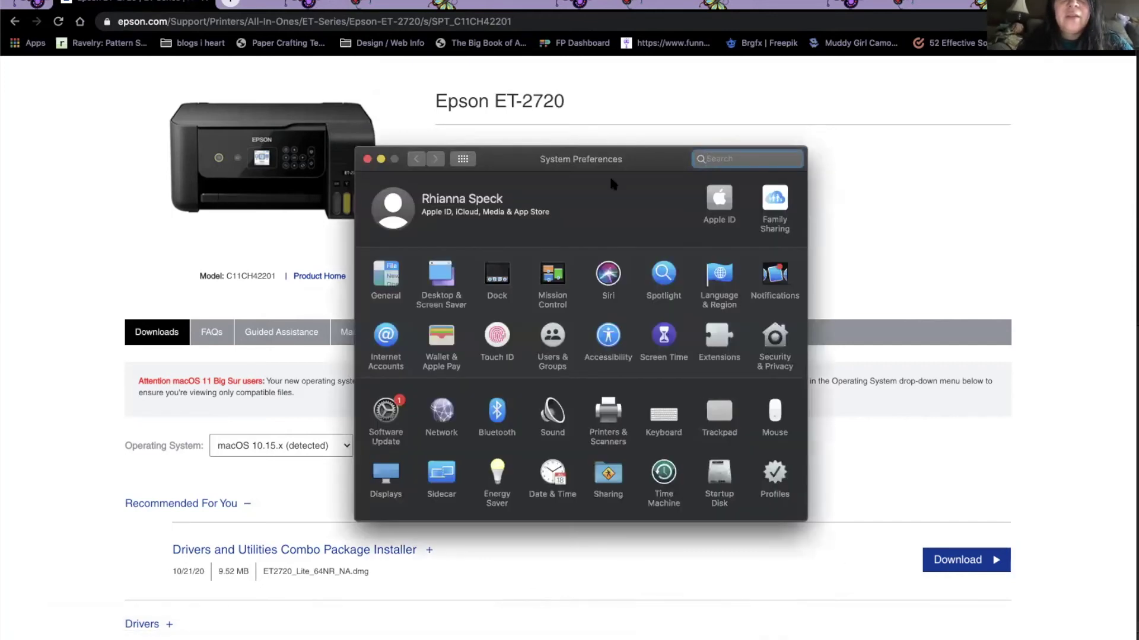
drag(603, 163, 562, 107)
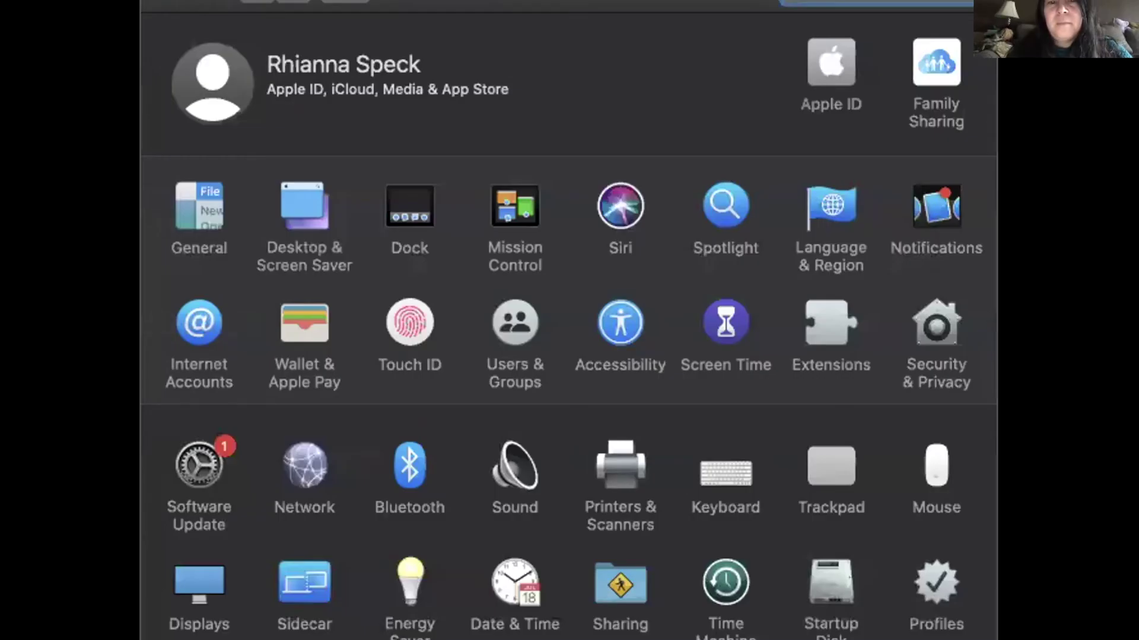
In Printers & Scanners, delete the duplicate EPSON ET-2720 Series 3 printer
click(616, 483)
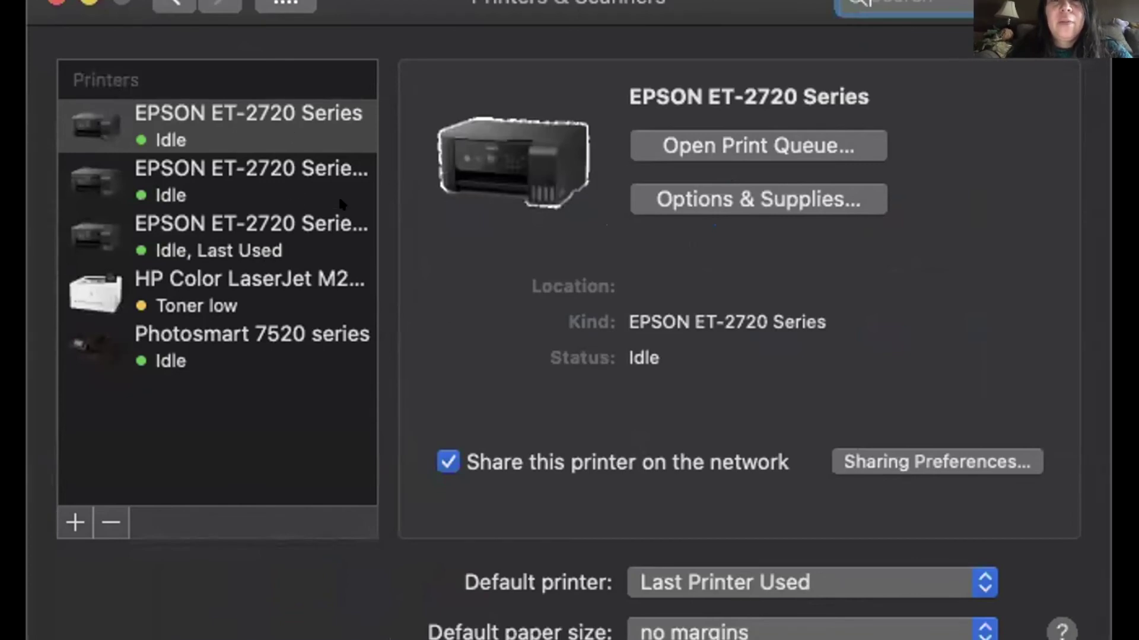
click(295, 210)
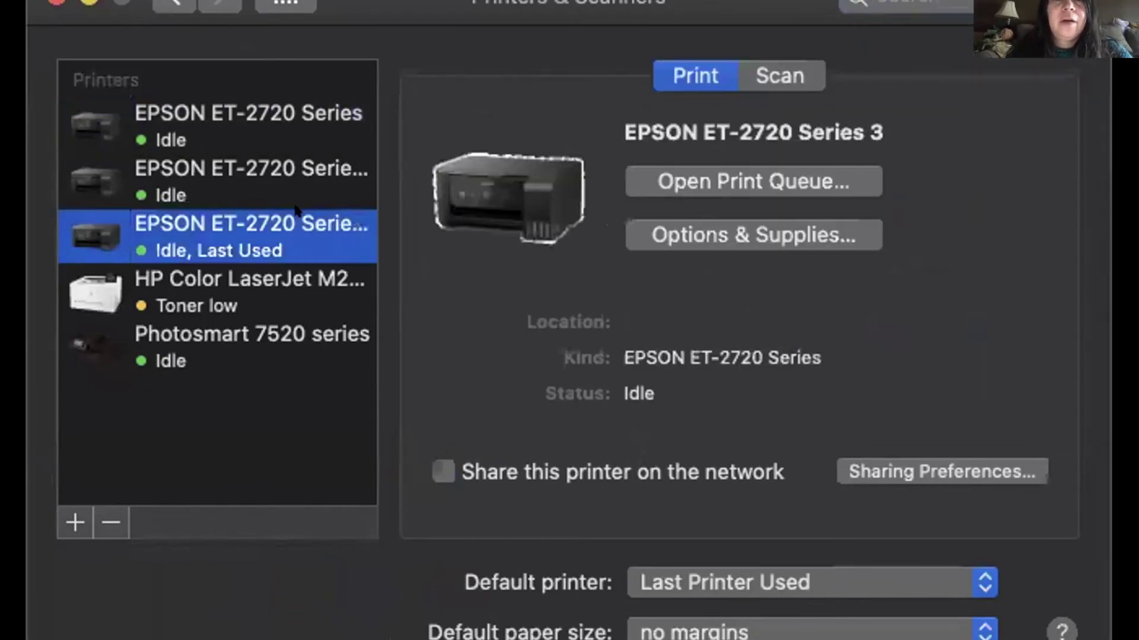
click(111, 522)
click(709, 181)
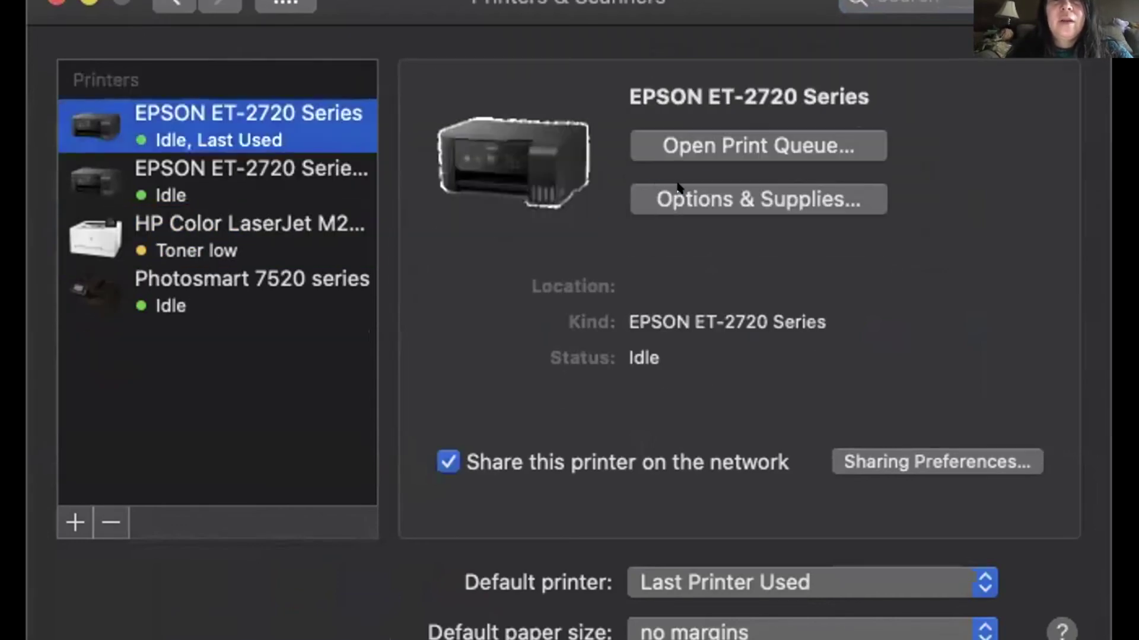
Review the ET-2720's Options, Supply Levels and Utility tabs, then select EPSON ET-2720 Series 2
click(679, 202)
click(481, 55)
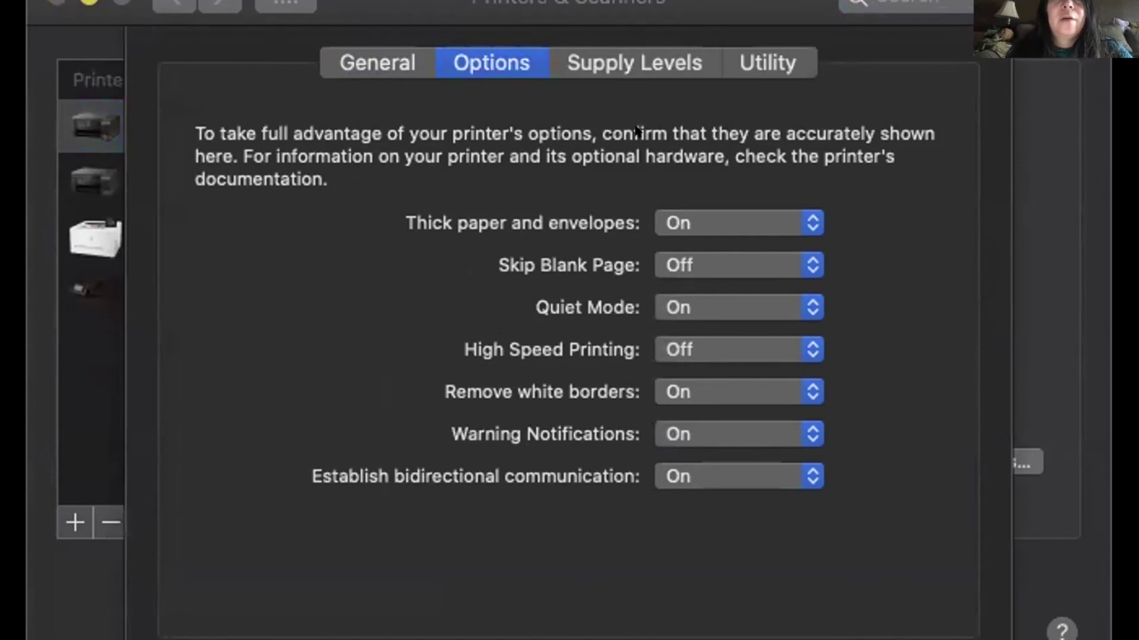
click(633, 60)
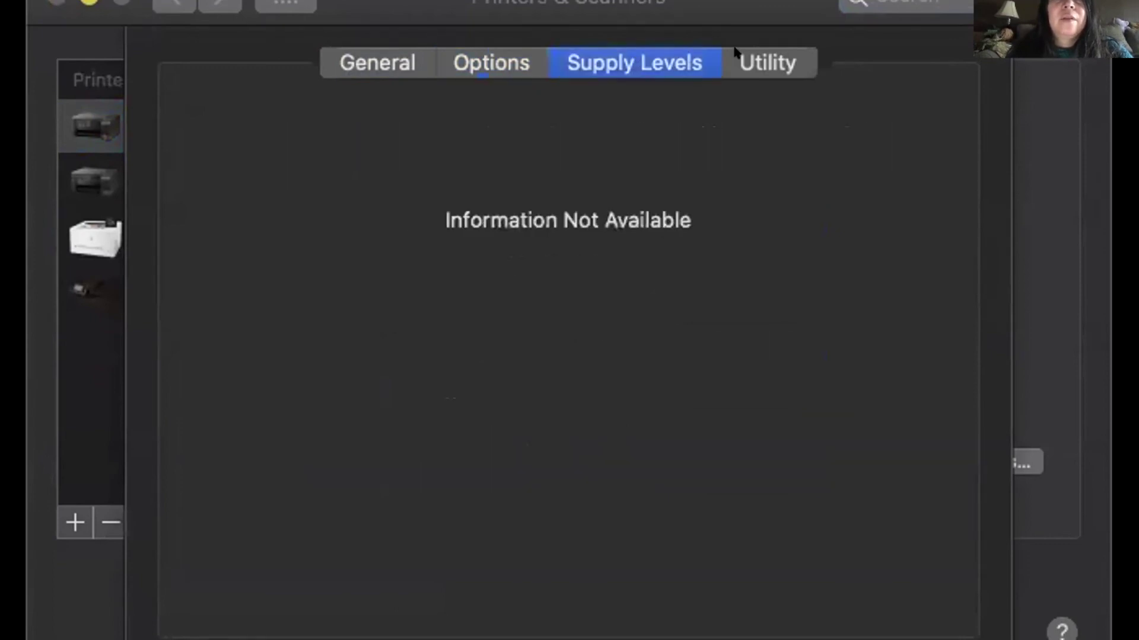
click(756, 56)
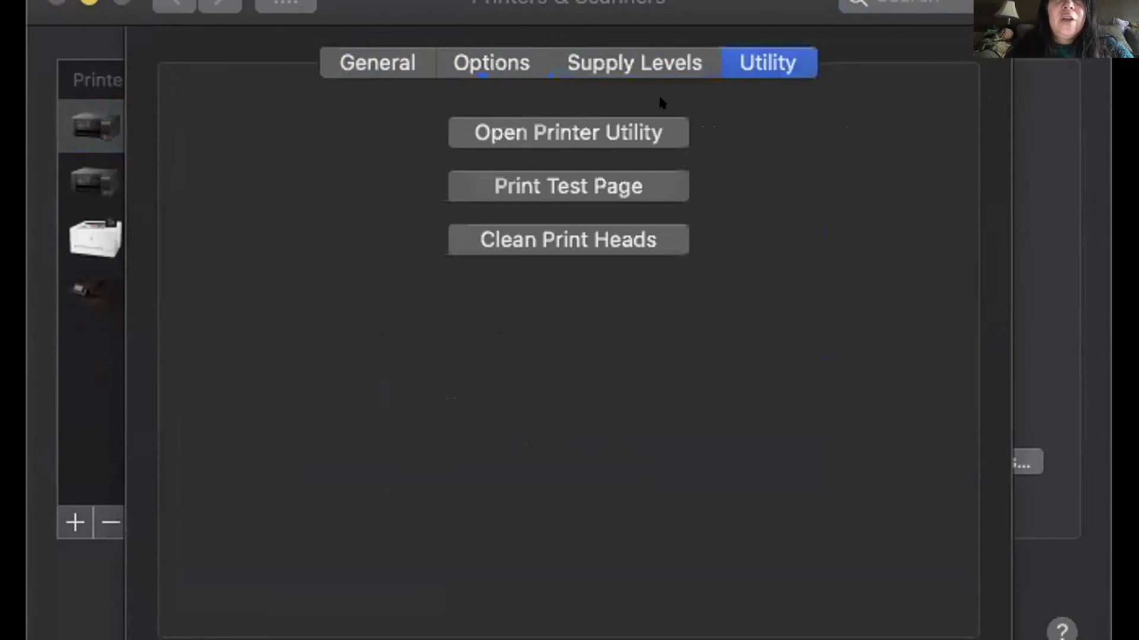
click(652, 131)
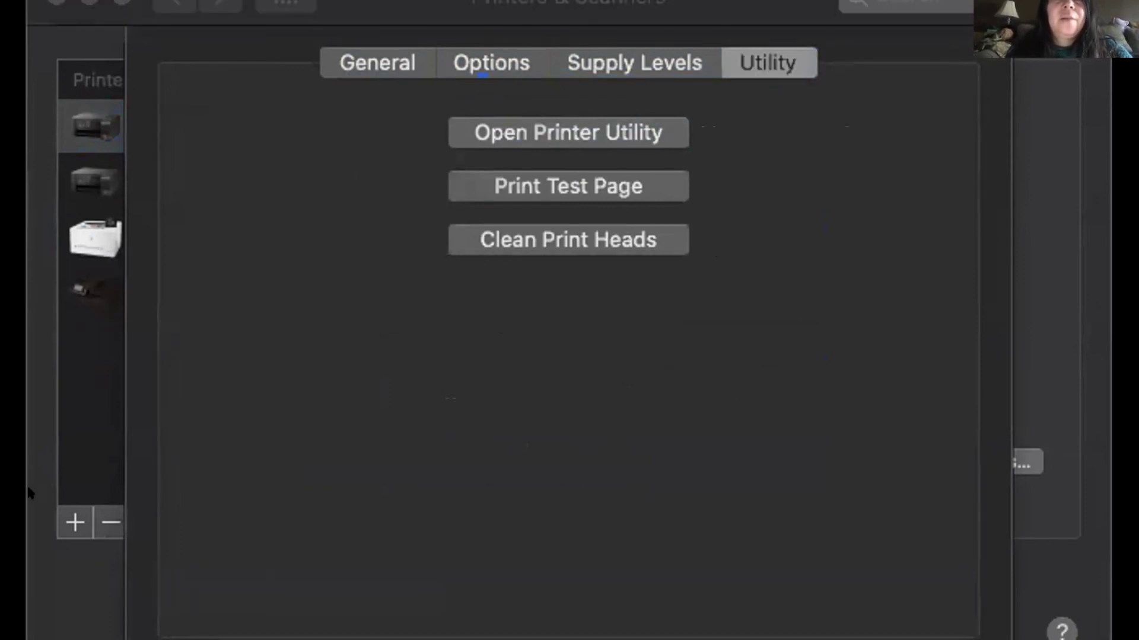
click(685, 595)
key(Return)
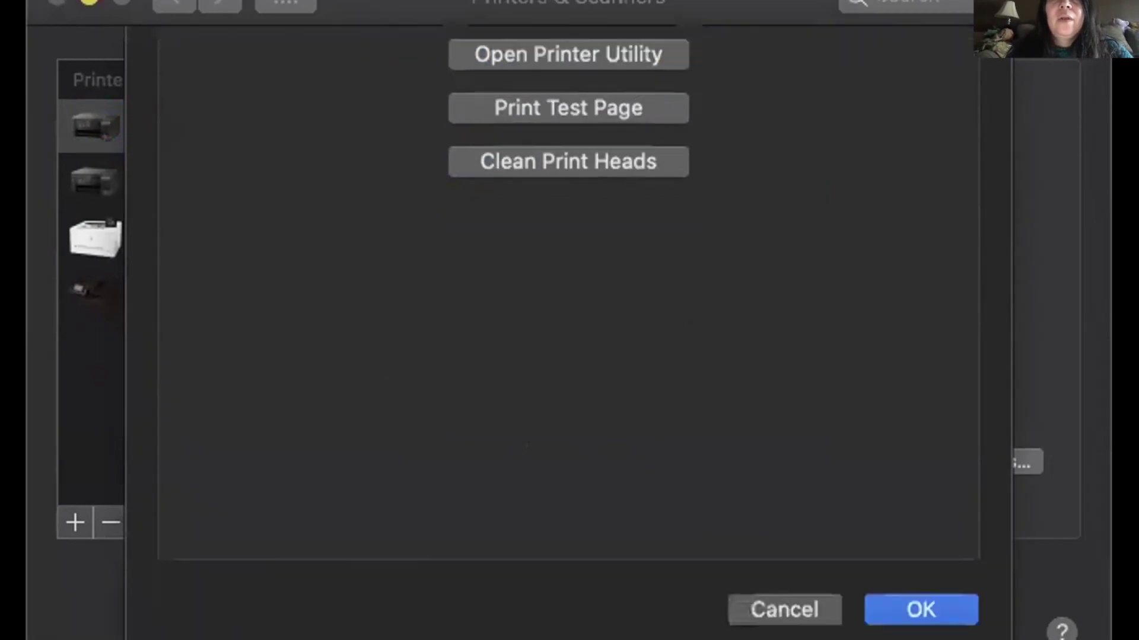
click(291, 181)
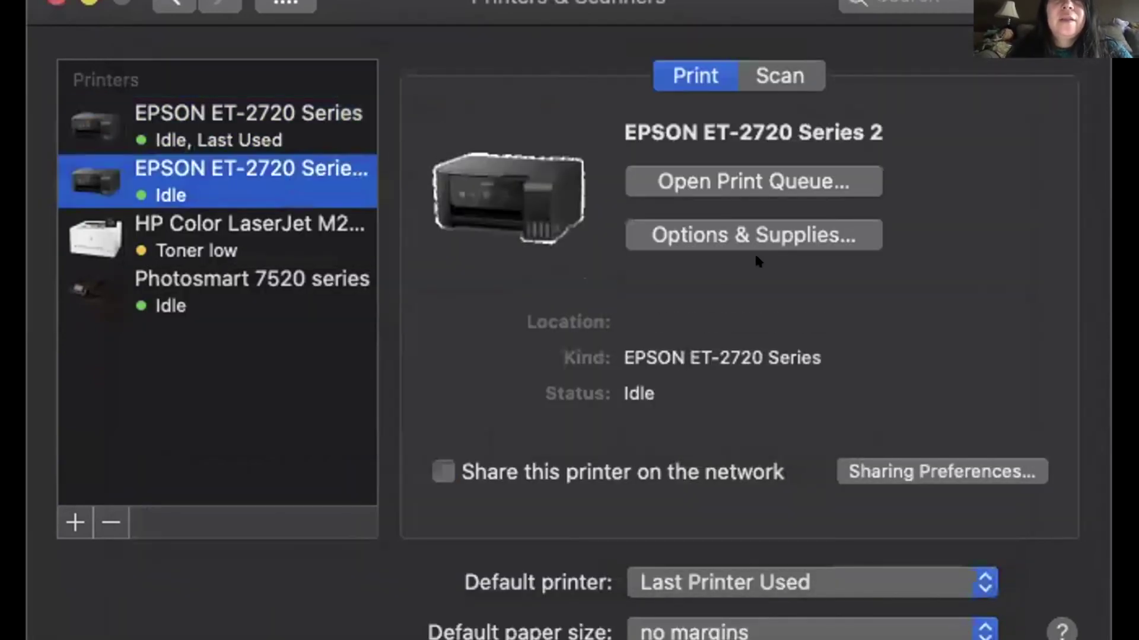
Check Series 2's Options, ink Supply Levels and Utility tabs, launching the Epson printer utility
click(763, 232)
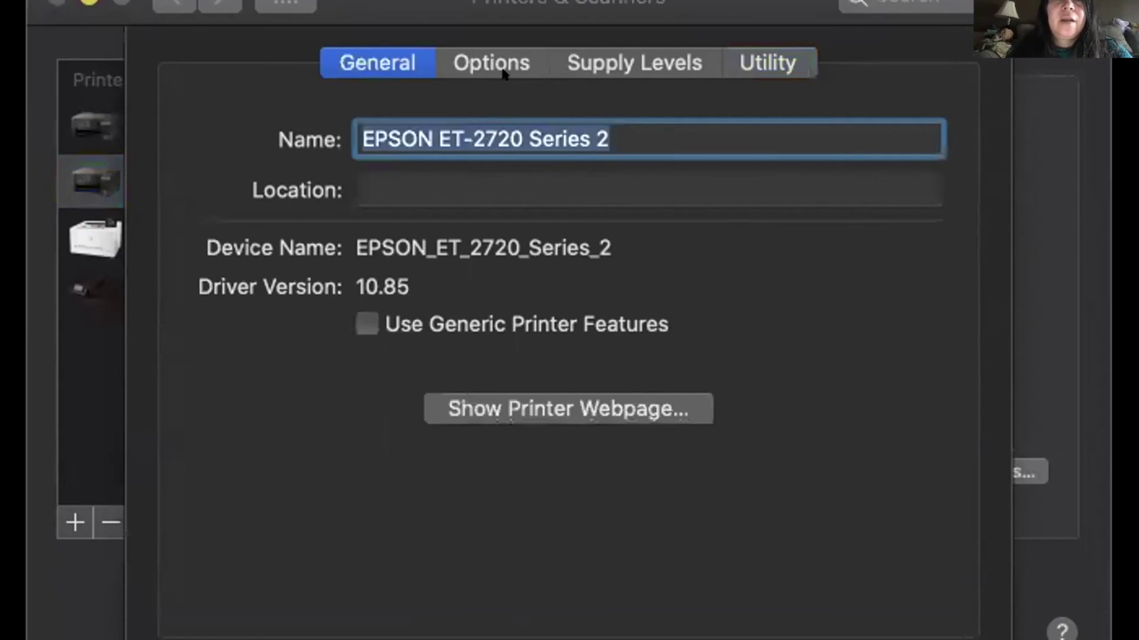
click(478, 57)
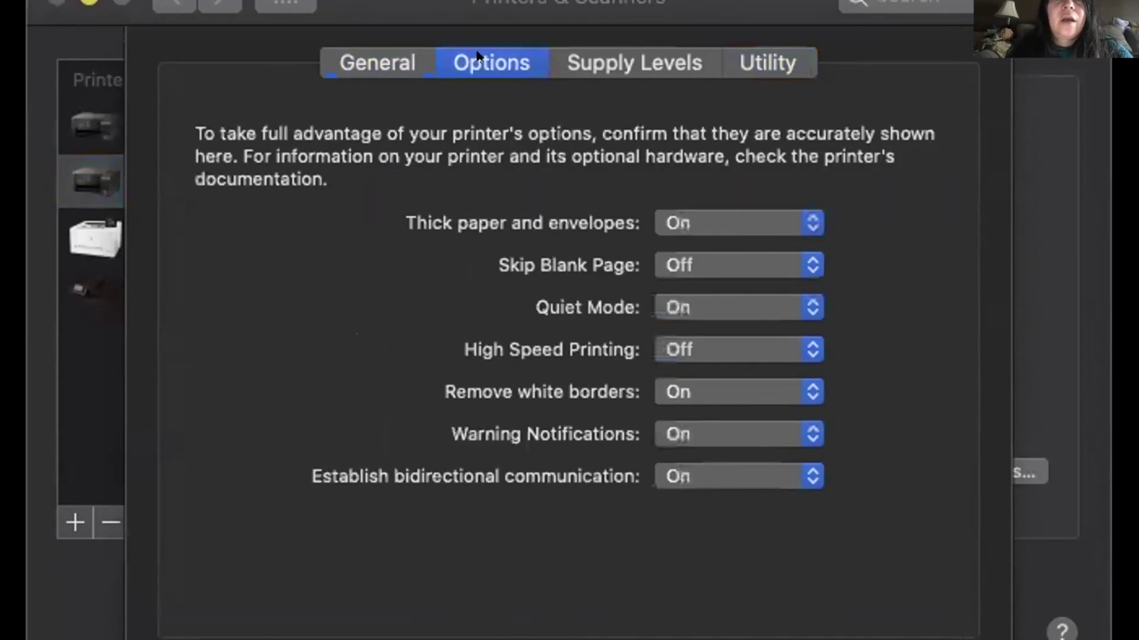
click(652, 54)
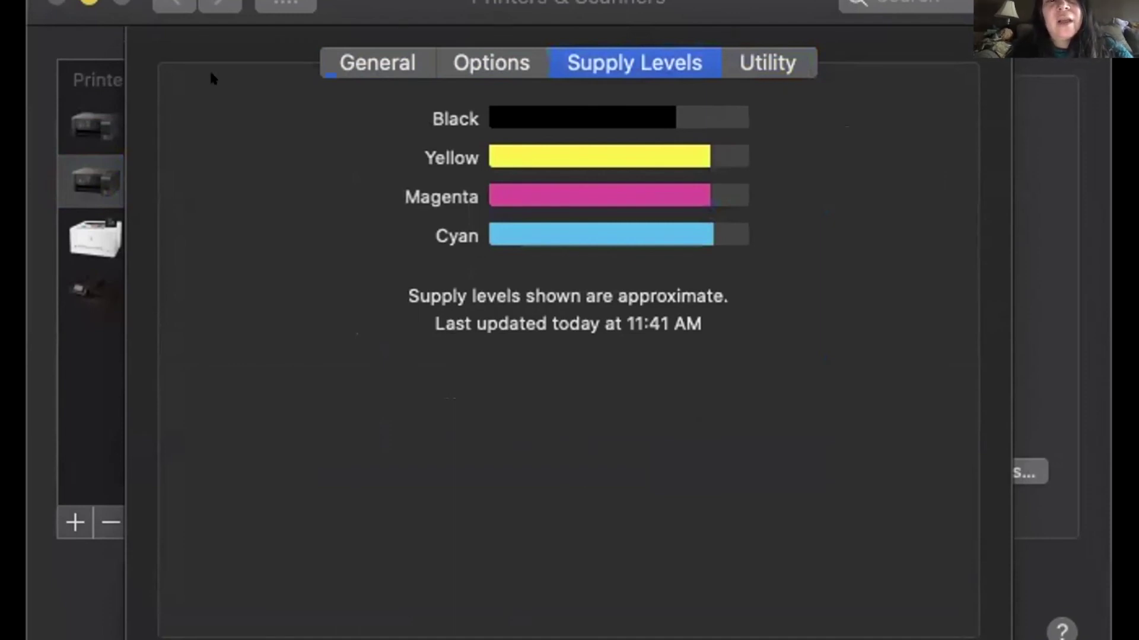
click(764, 52)
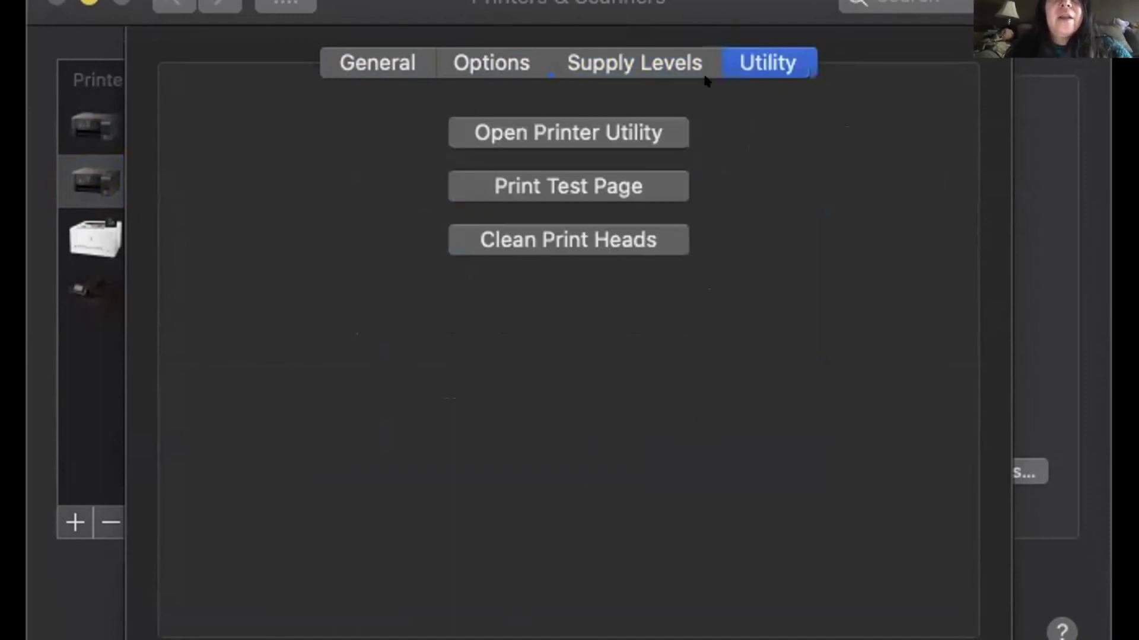
click(633, 132)
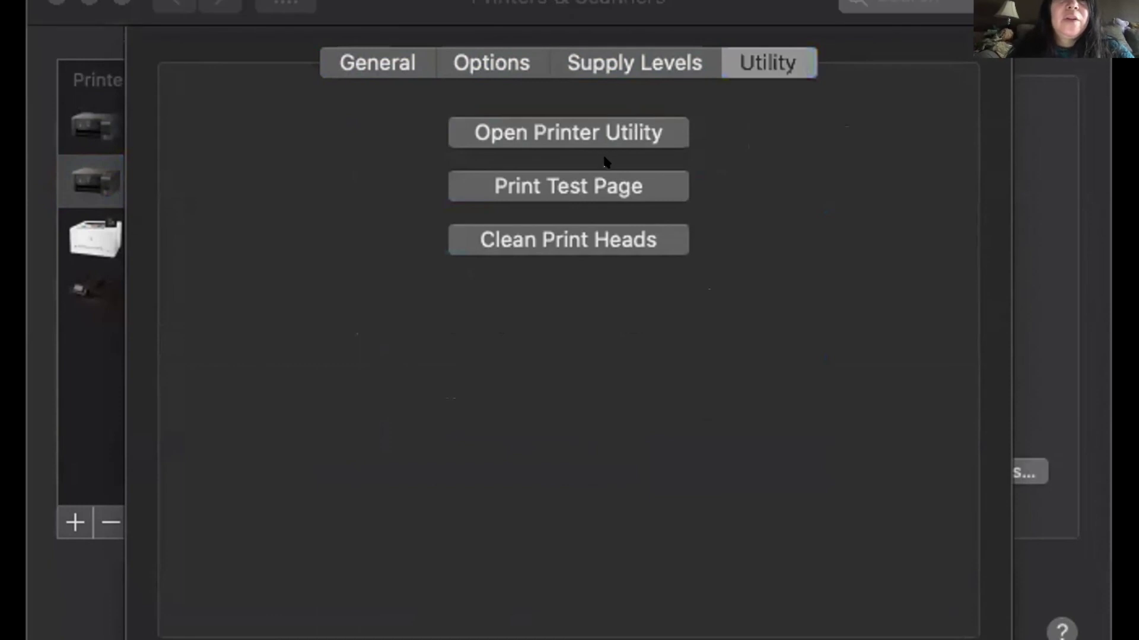